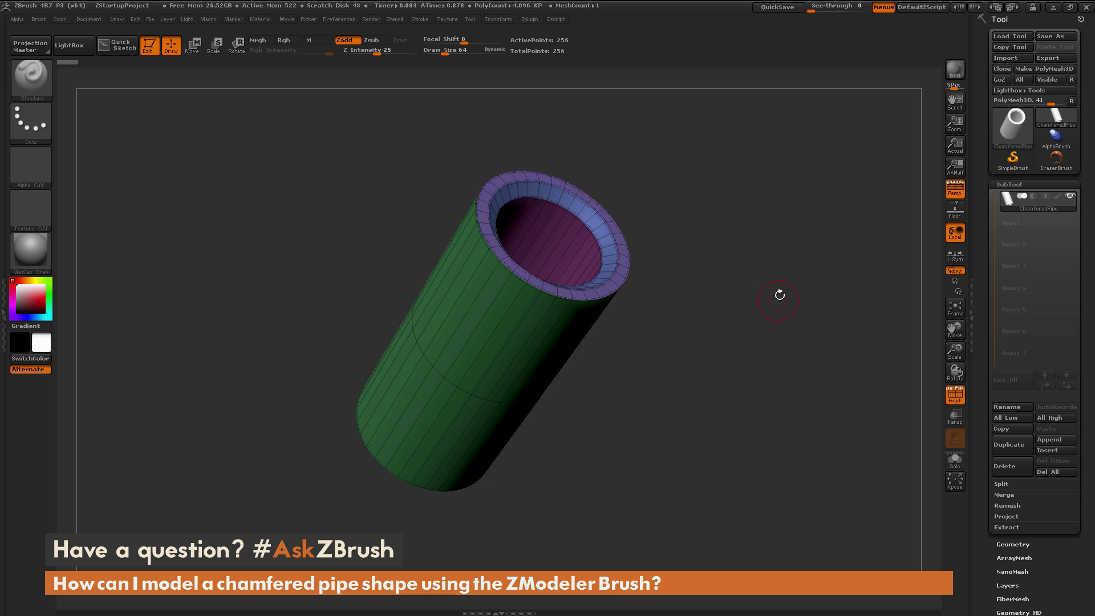
# - Load a new Cylinder3D primitive (544 points) as the active tool, replacing the pipe
pyautogui.moveTo(800, 266); pyautogui.dragTo(756, 313)
pyautogui.moveTo(725, 262); pyautogui.dragTo(716, 289)
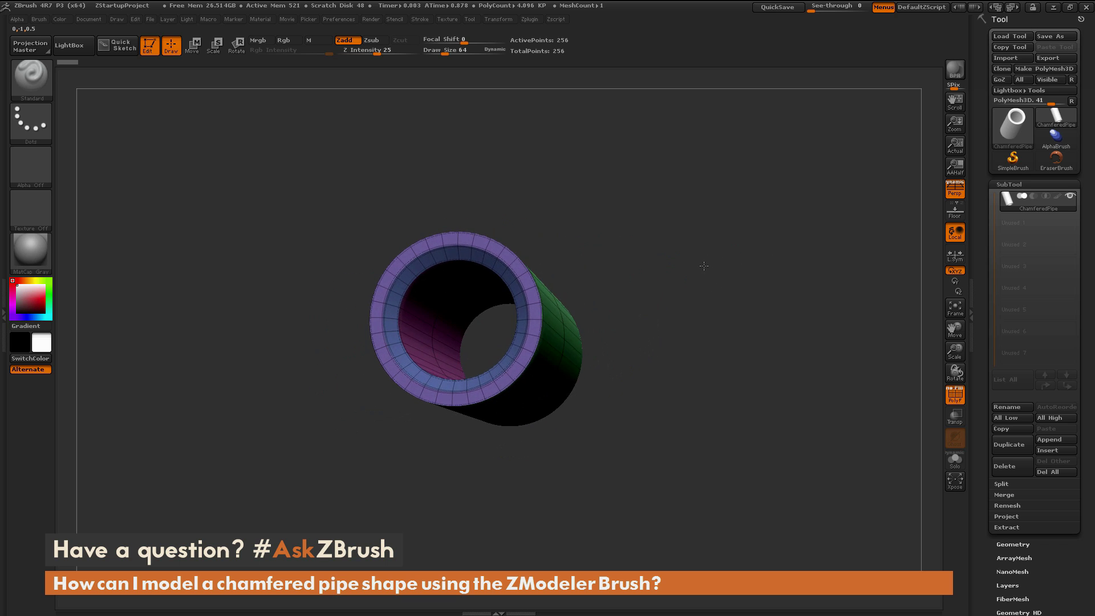
pyautogui.moveTo(718, 278); pyautogui.dragTo(764, 309)
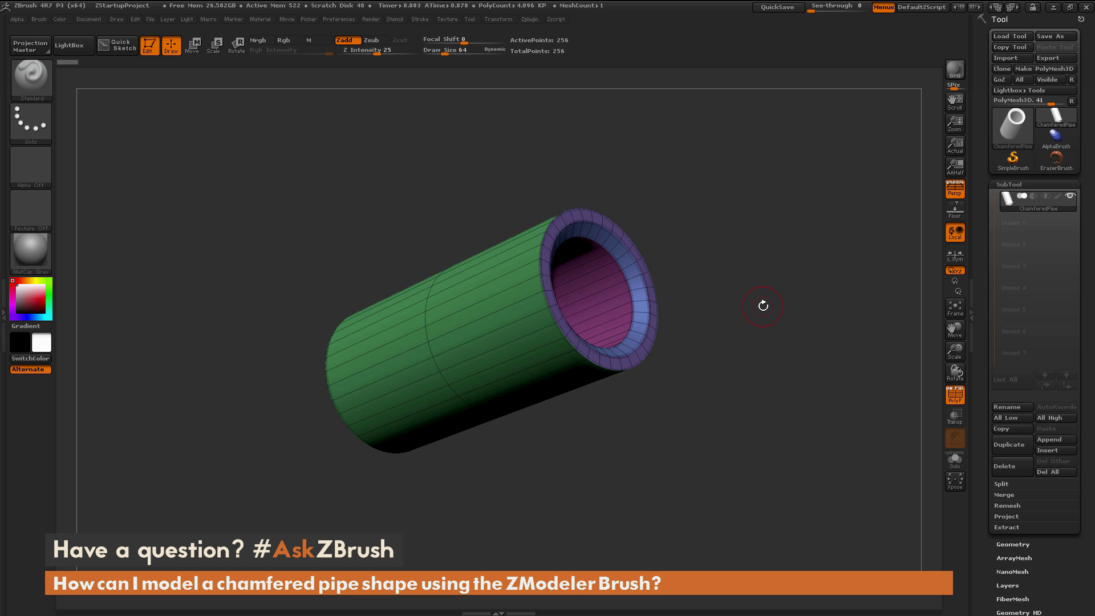
pyautogui.moveTo(1056, 120)
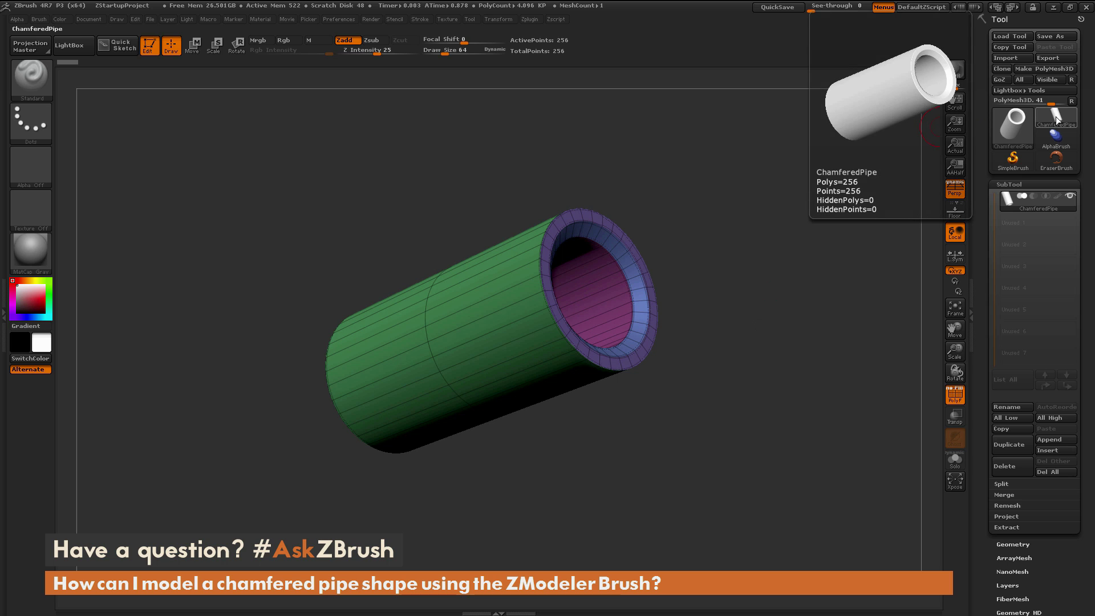
pyautogui.click(1057, 120)
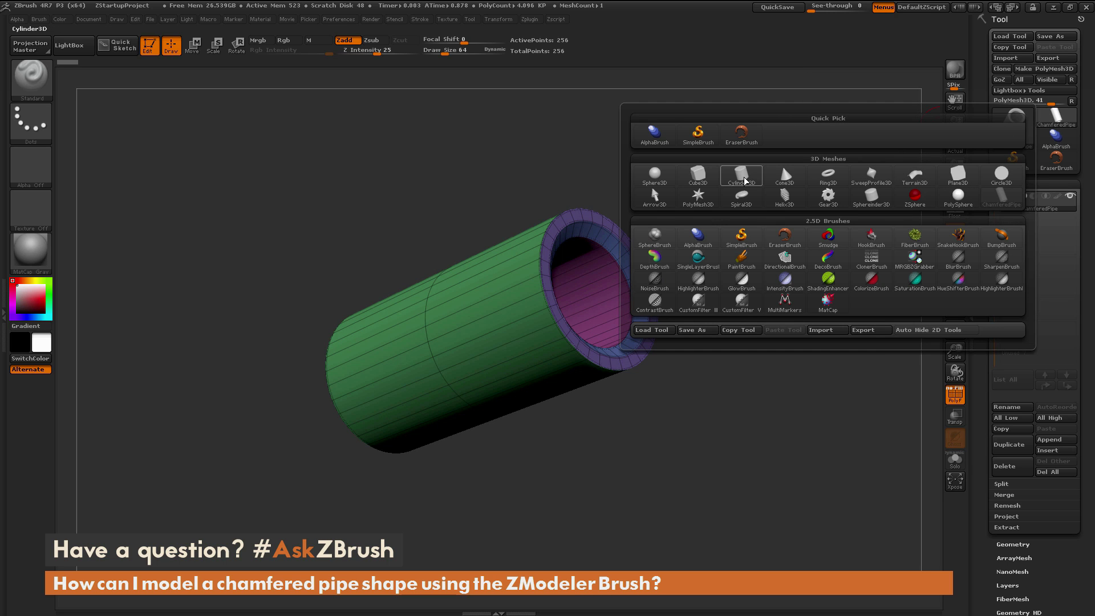
pyautogui.moveTo(744, 181)
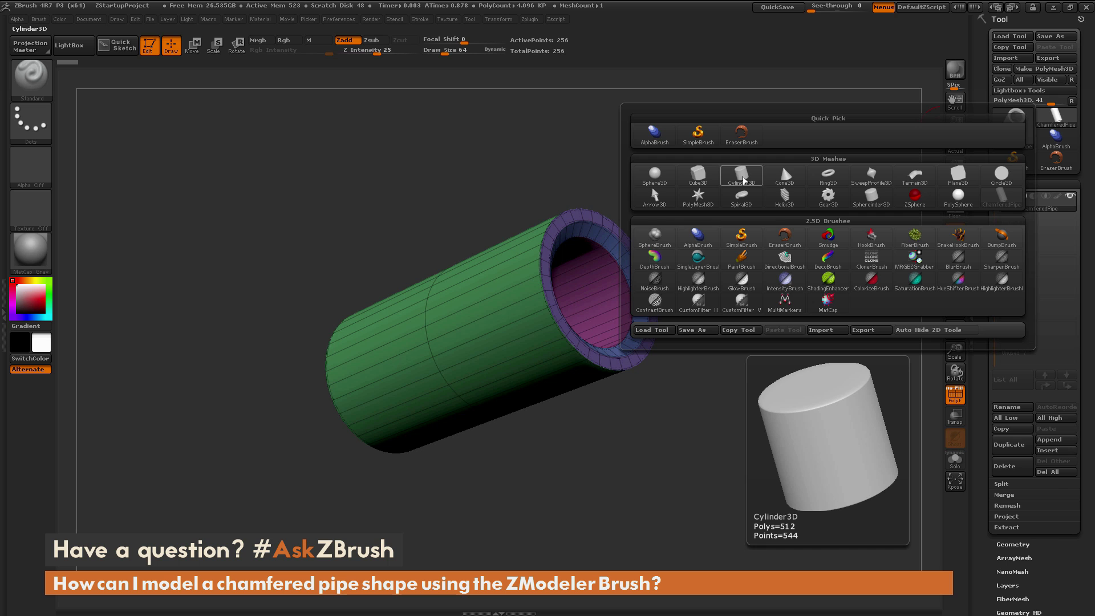
pyautogui.click(741, 177)
pyautogui.moveTo(835, 357); pyautogui.dragTo(803, 328)
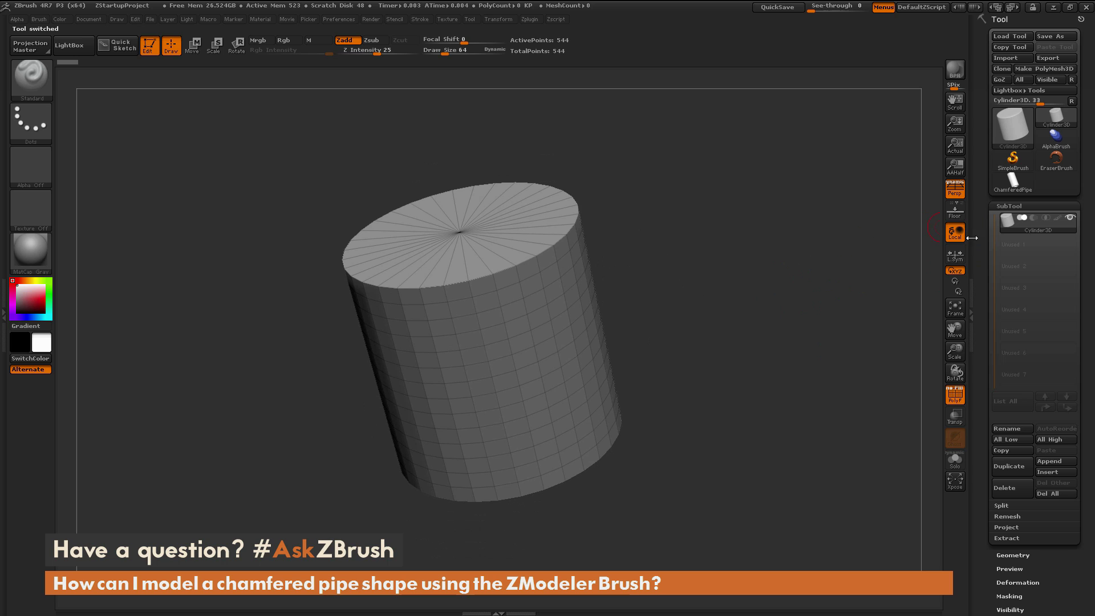
# - In Tool > Initialize, set X Size and Y Size to 50 and VDivide to 5
pyautogui.scroll(-6, 1003, 342)
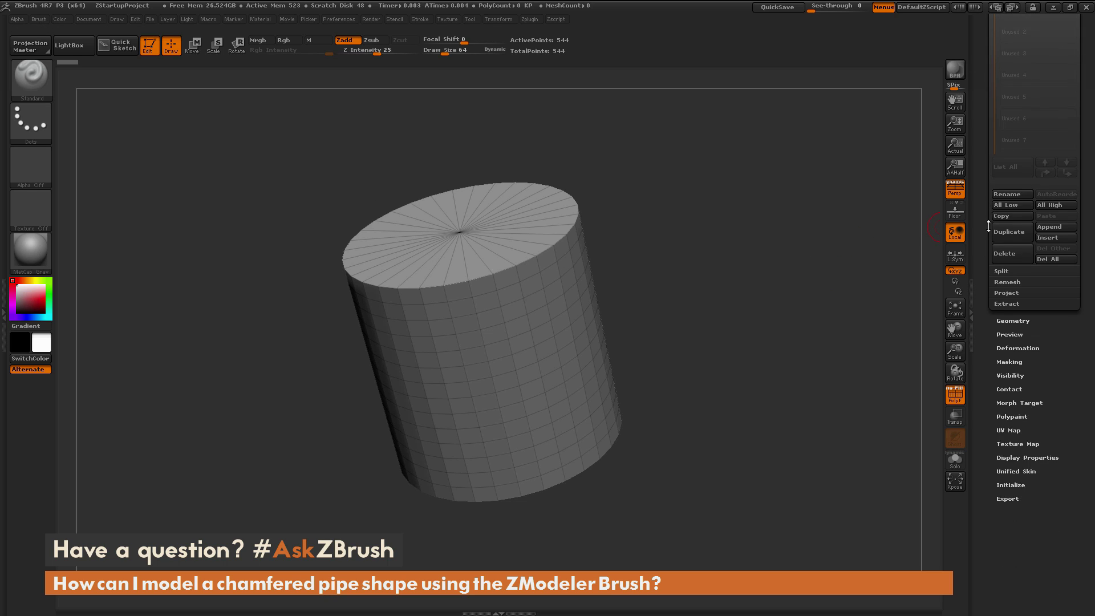
pyautogui.click(1010, 364)
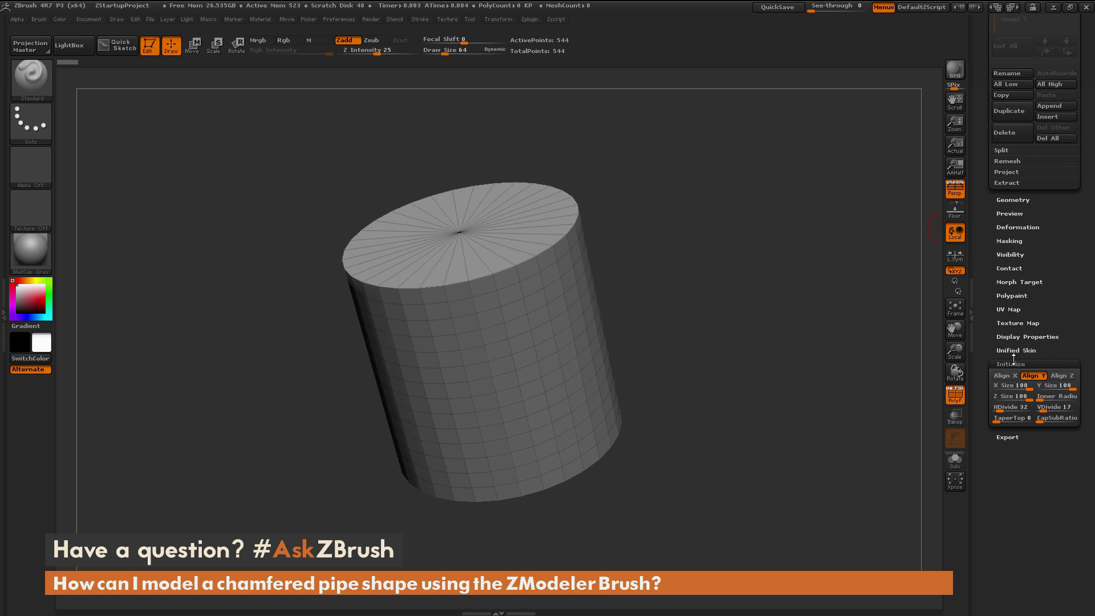
pyautogui.moveTo(986, 323); pyautogui.dragTo(990, 258)
pyautogui.moveTo(830, 342); pyautogui.dragTo(684, 292)
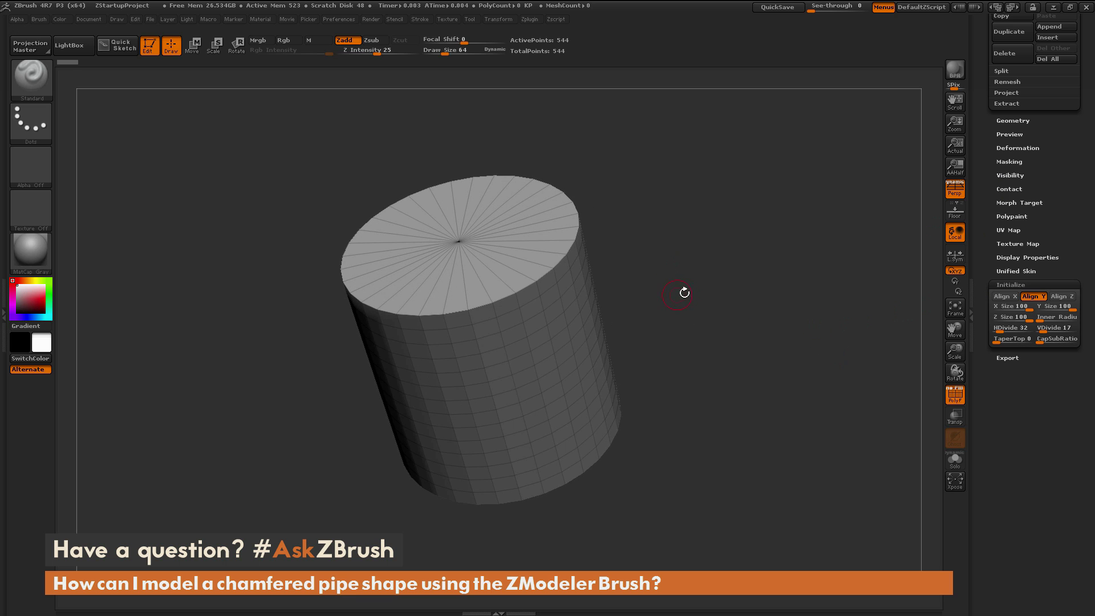
pyautogui.click(1025, 307)
pyautogui.write('5')
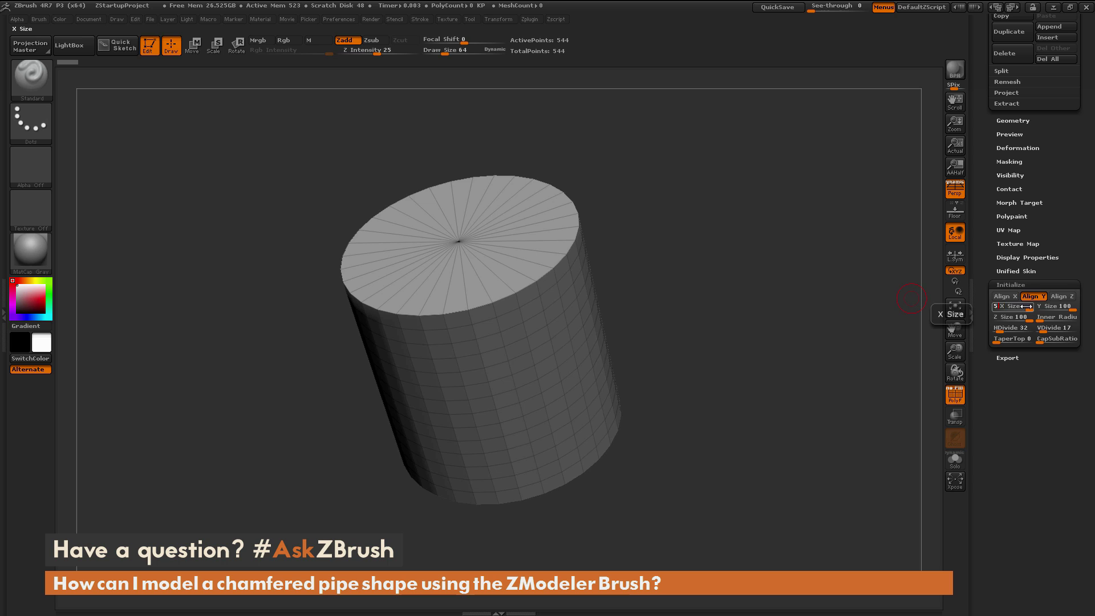
pyautogui.write('0')
pyautogui.press('Return')
pyautogui.click(1055, 306)
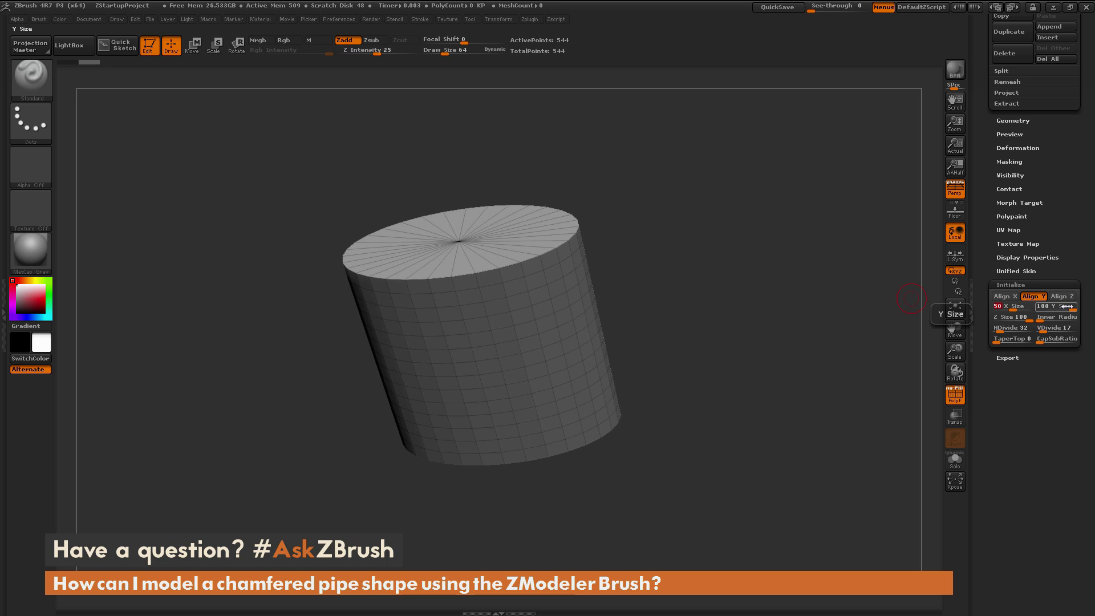
pyautogui.write('50')
pyautogui.press('Return')
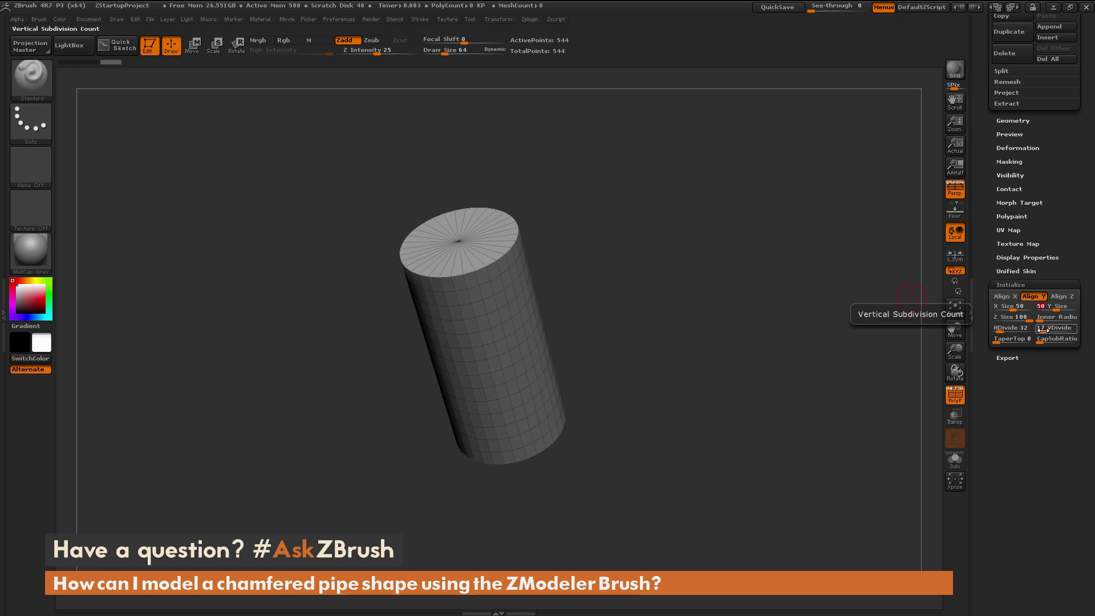
pyautogui.write('8')
pyautogui.moveTo(565, 240); pyautogui.dragTo(606, 317)
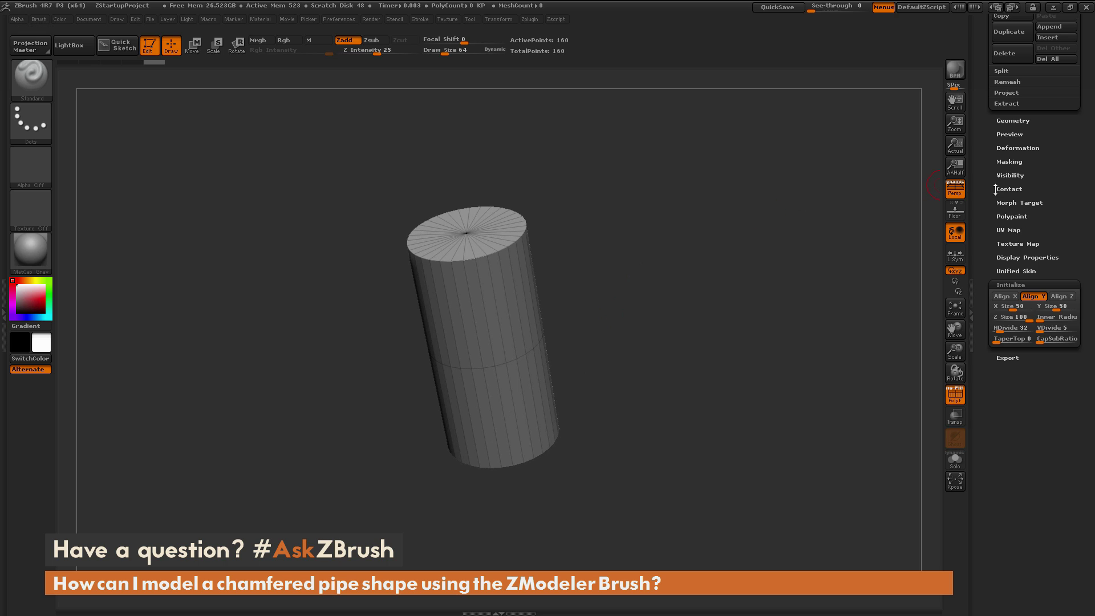
pyautogui.scroll(10, 996, 191)
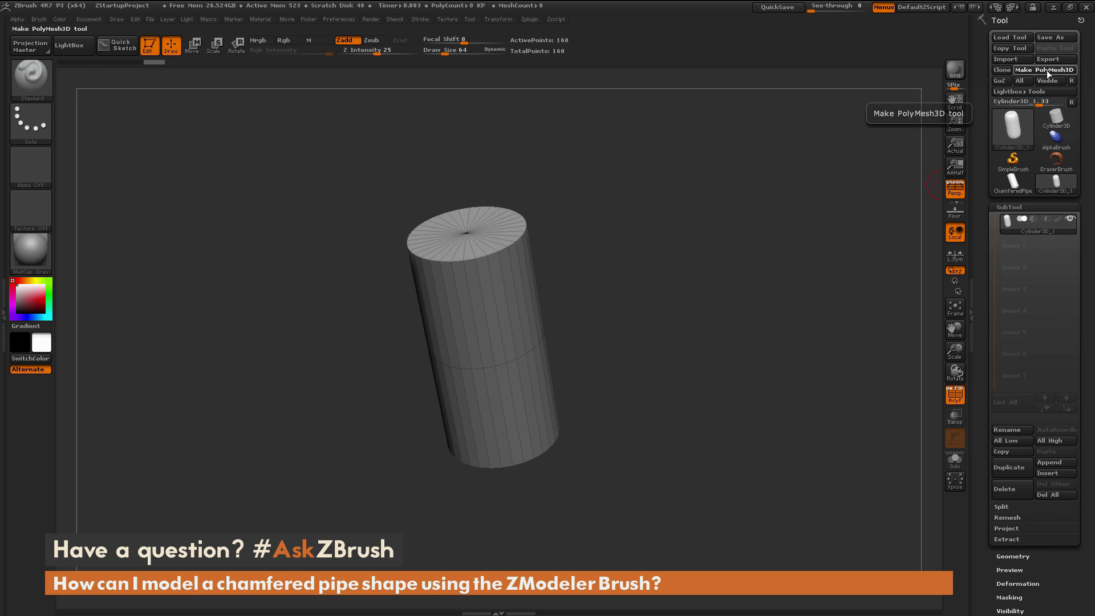
# - Convert the cylinder into the PolyMesh3D tool PM3D_Cylinder3D_1 with Make PolyMesh3D
pyautogui.click(1046, 70)
pyautogui.moveTo(754, 410); pyautogui.dragTo(707, 335)
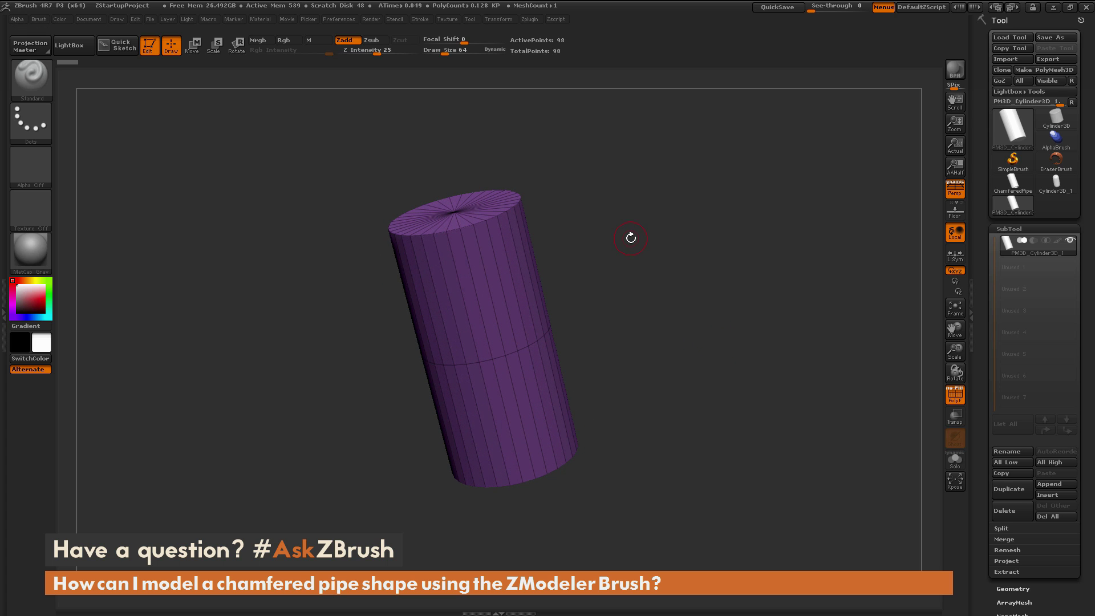
# - Pick ZModeler as the active brush for the PM3D_Cylinder3D_1 polymesh
pyautogui.click(33, 80)
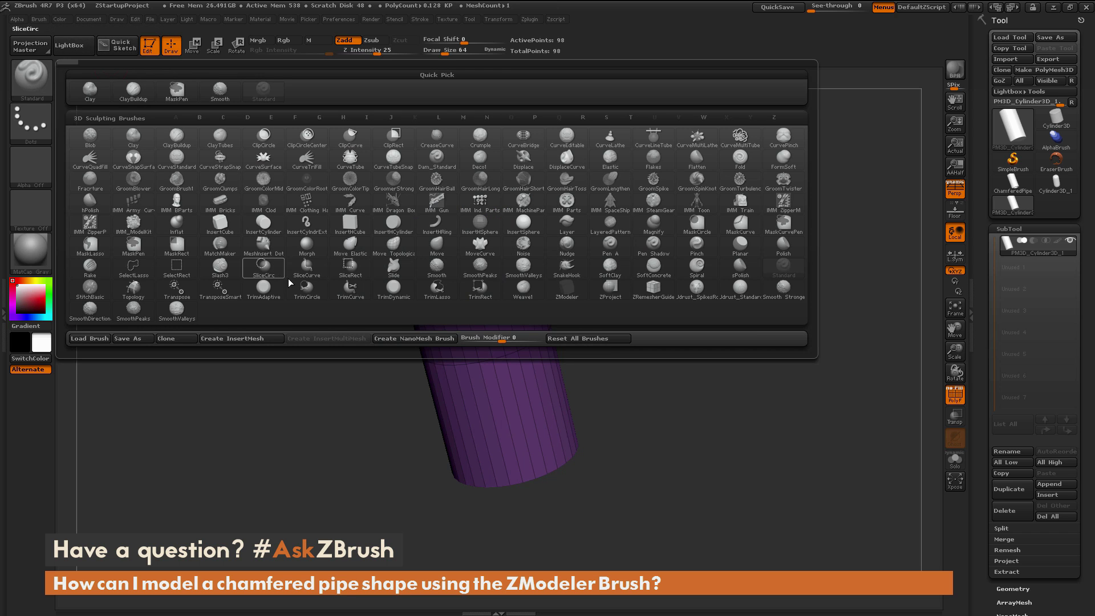
pyautogui.click(570, 295)
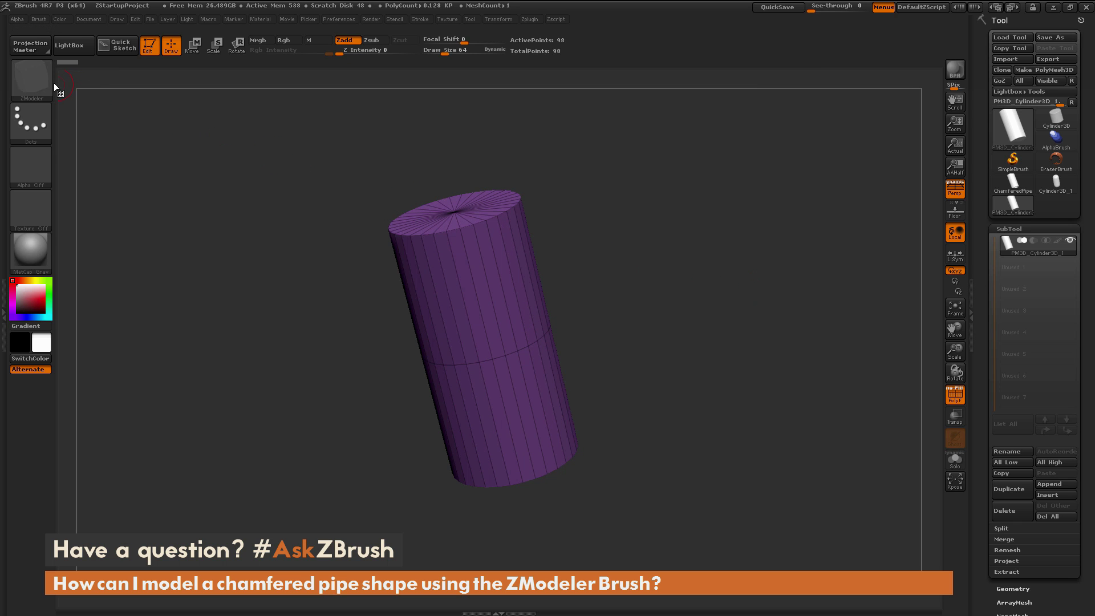
pyautogui.moveTo(728, 326); pyautogui.dragTo(727, 302)
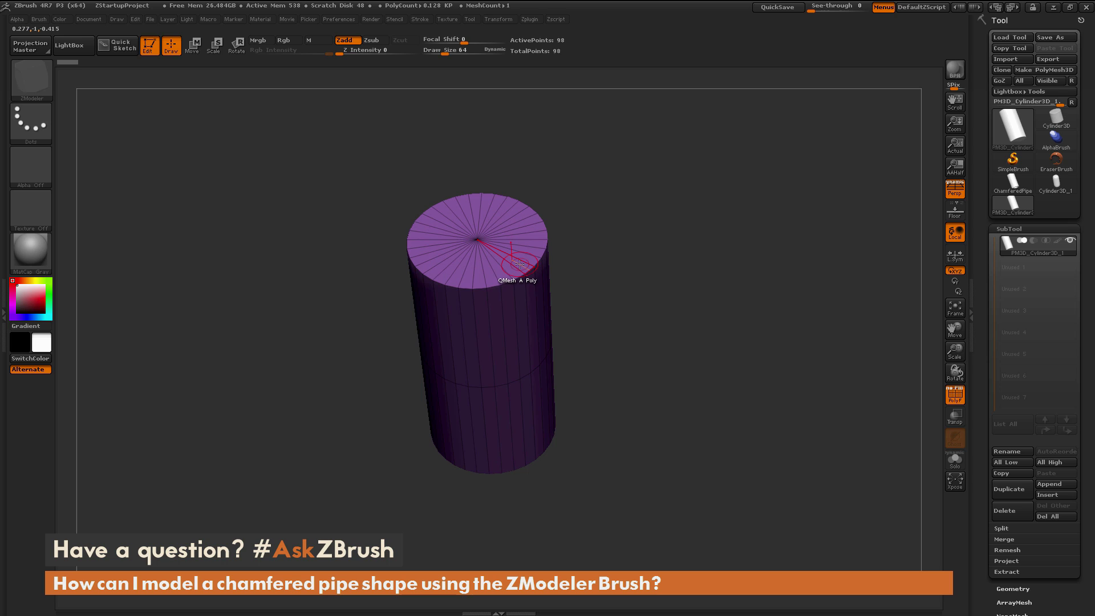
# - Set the ZModeler polygon action to Polygroup with the Flat Island target
pyautogui.press('space')
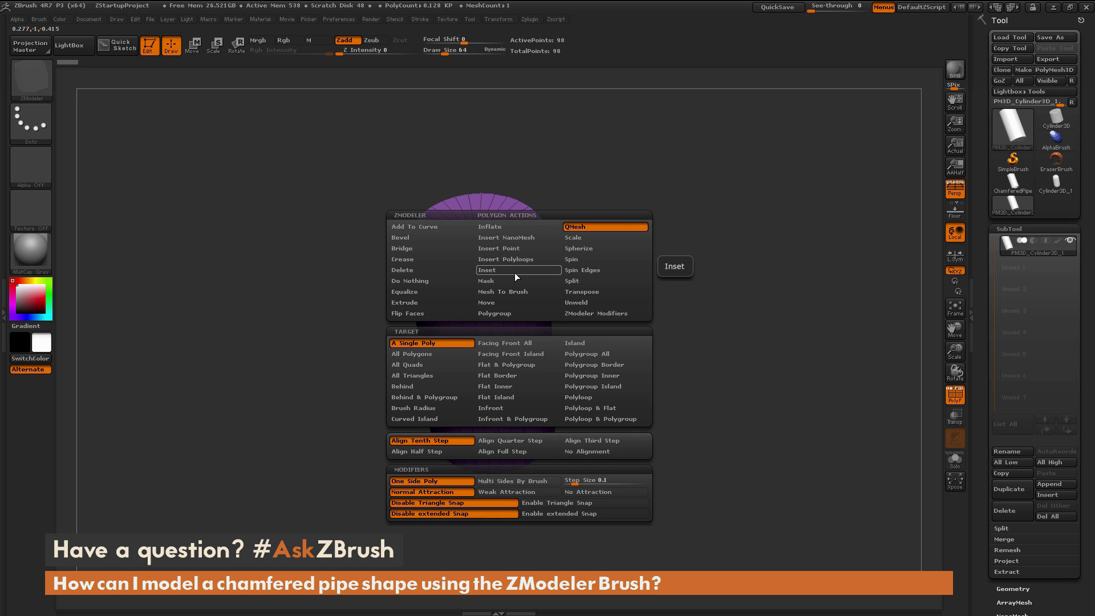
pyautogui.click(507, 314)
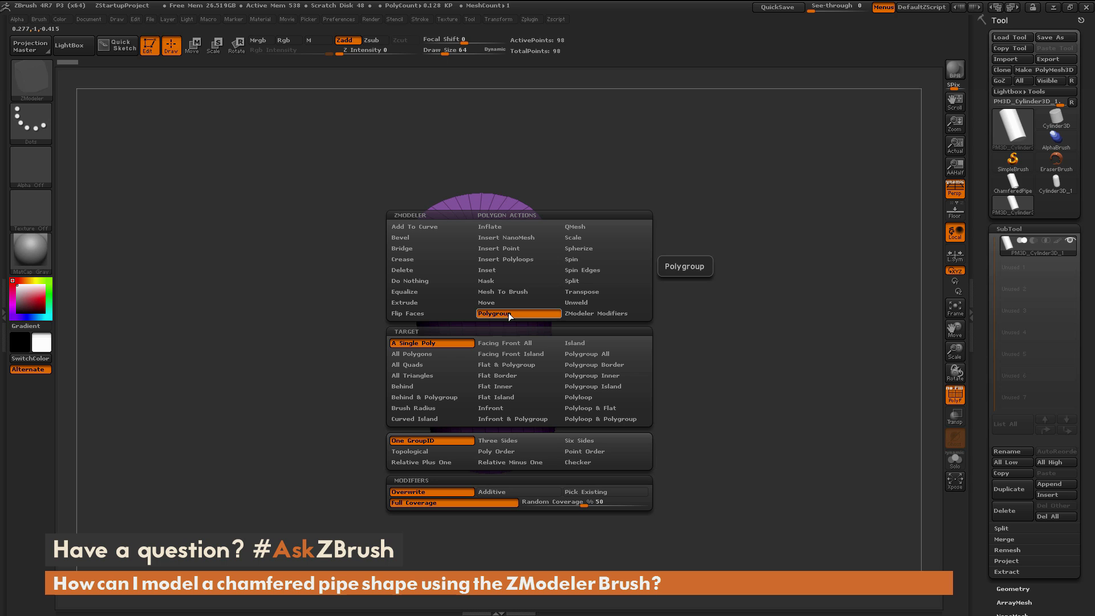
pyautogui.click(528, 398)
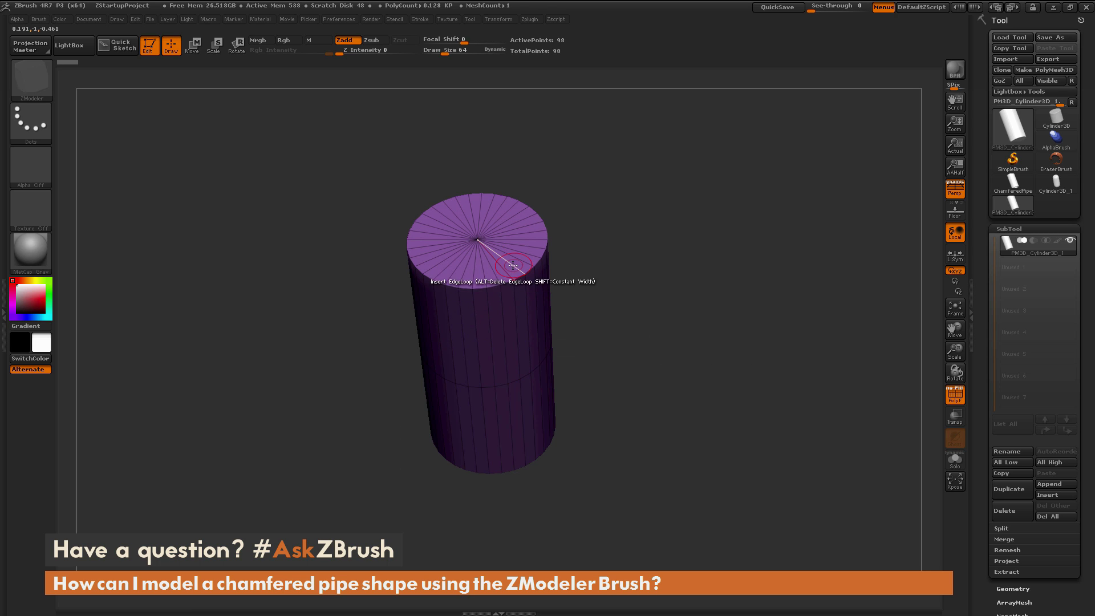
# - Assign separate polygroups to the top and bottom end caps of the cylinder
pyautogui.click(516, 264)
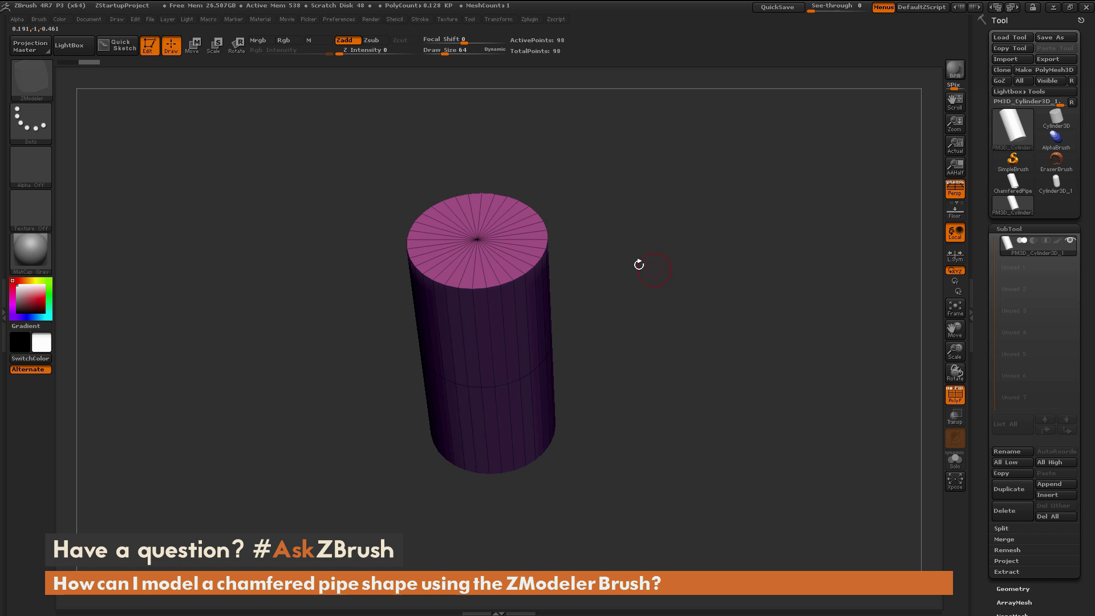
pyautogui.moveTo(689, 303); pyautogui.dragTo(588, 307)
pyautogui.click(588, 306)
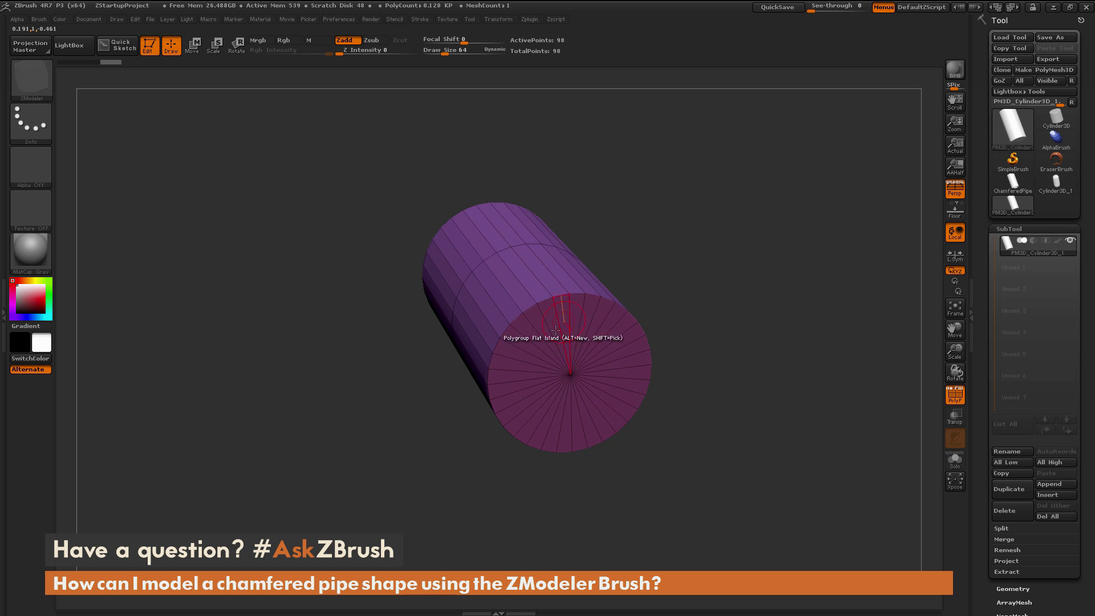
pyautogui.moveTo(704, 213); pyautogui.dragTo(656, 273)
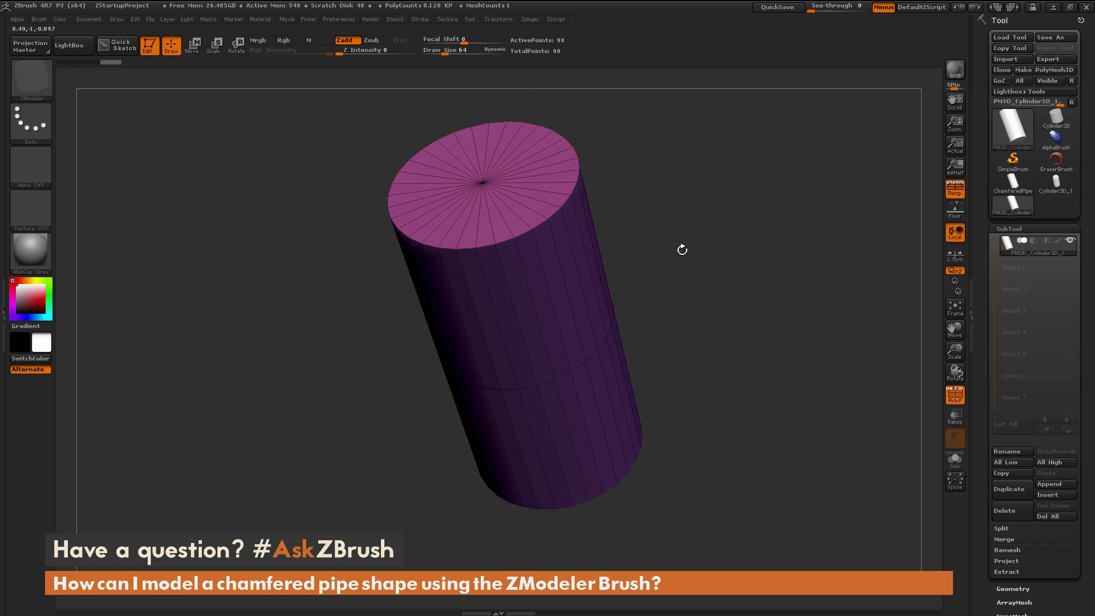
pyautogui.moveTo(593, 338); pyautogui.dragTo(728, 318)
pyautogui.moveTo(629, 259); pyautogui.dragTo(623, 226)
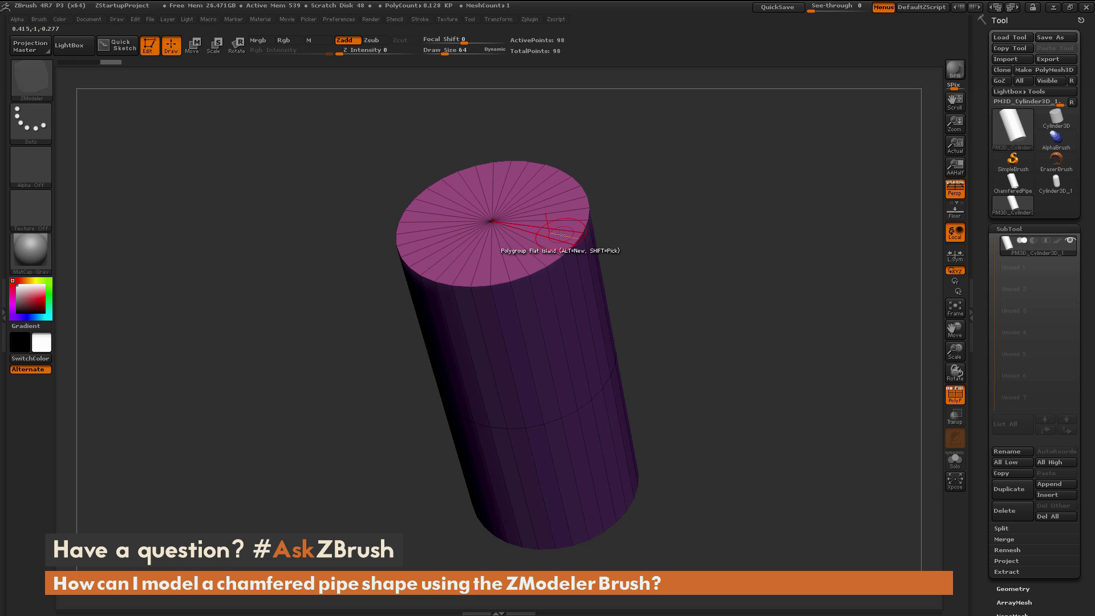
# - Set the ZModeler polygon action to Inset, target Polygroup All, with the Inset Region modifier
pyautogui.press('space')
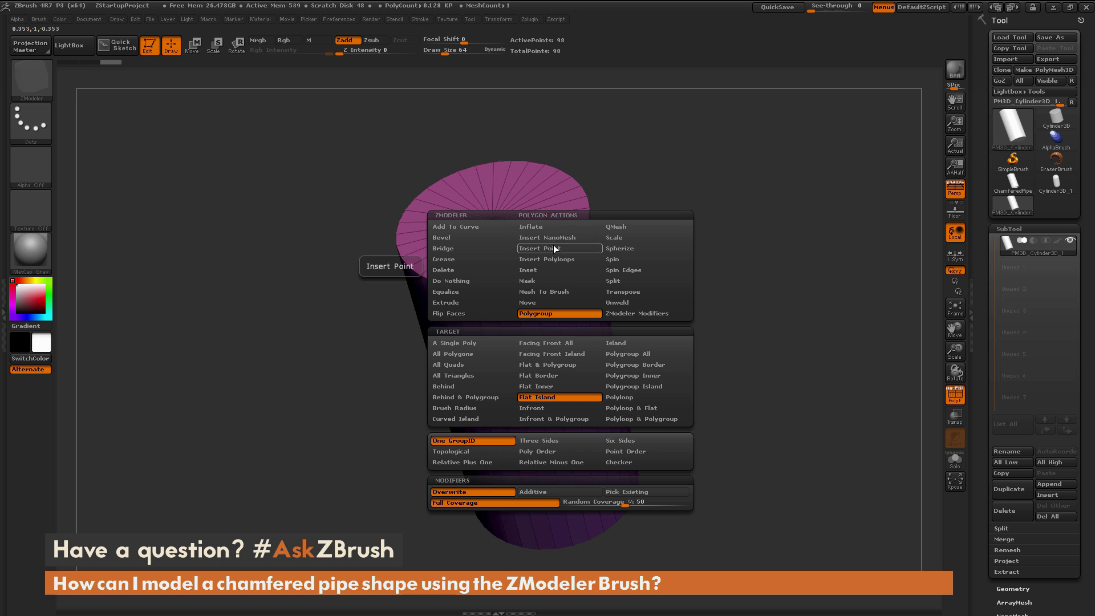
pyautogui.click(547, 270)
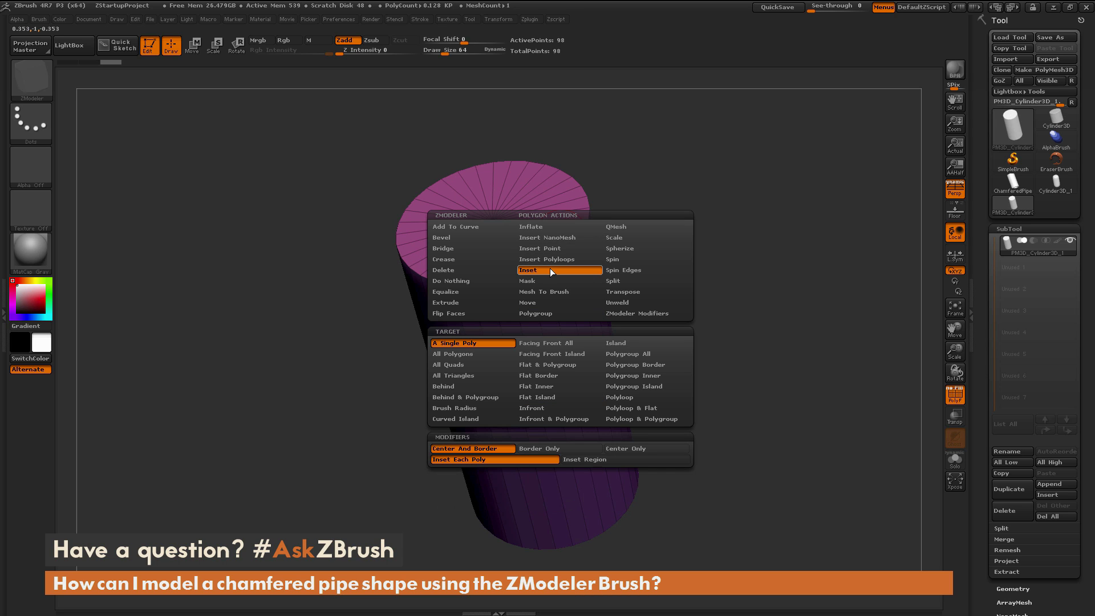
pyautogui.click(632, 354)
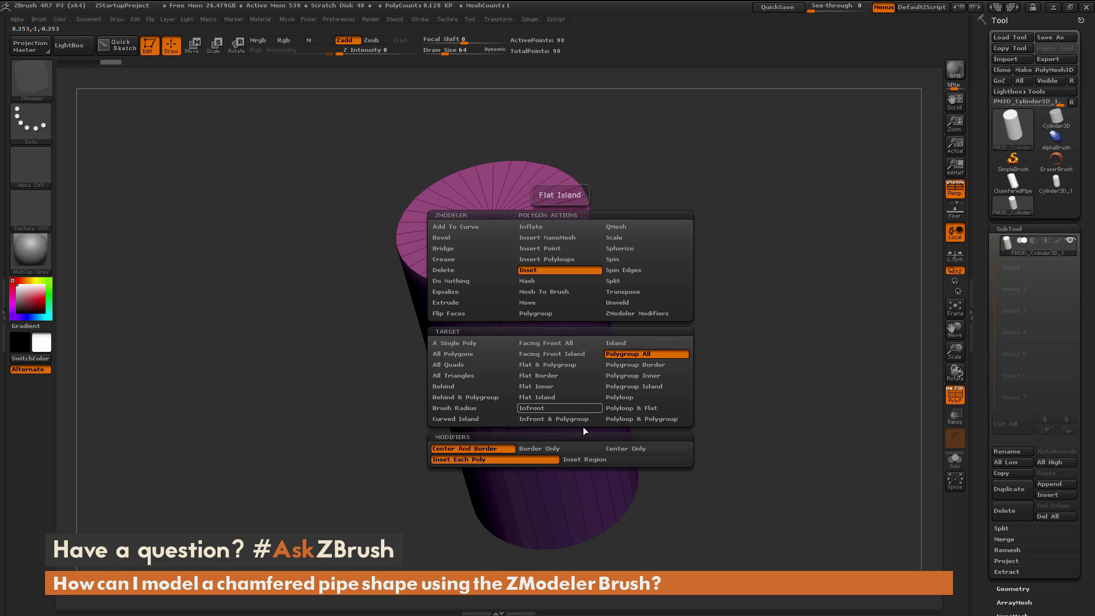
pyautogui.click(595, 459)
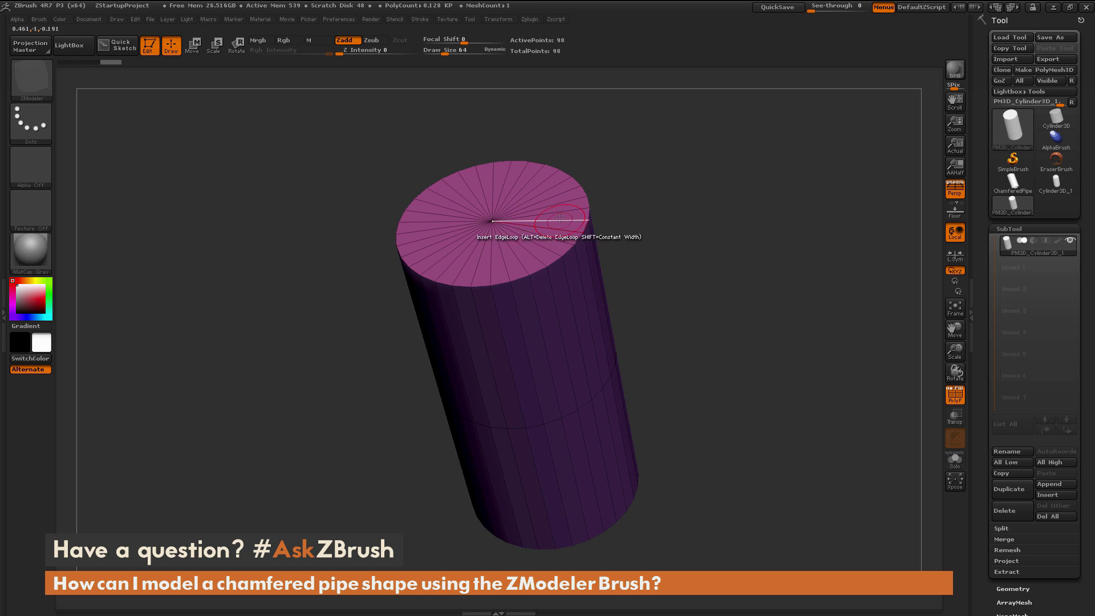
# - Turn the top cap toward the view and inset a thin ring of polygons around it
pyautogui.moveTo(605, 211); pyautogui.dragTo(642, 234)
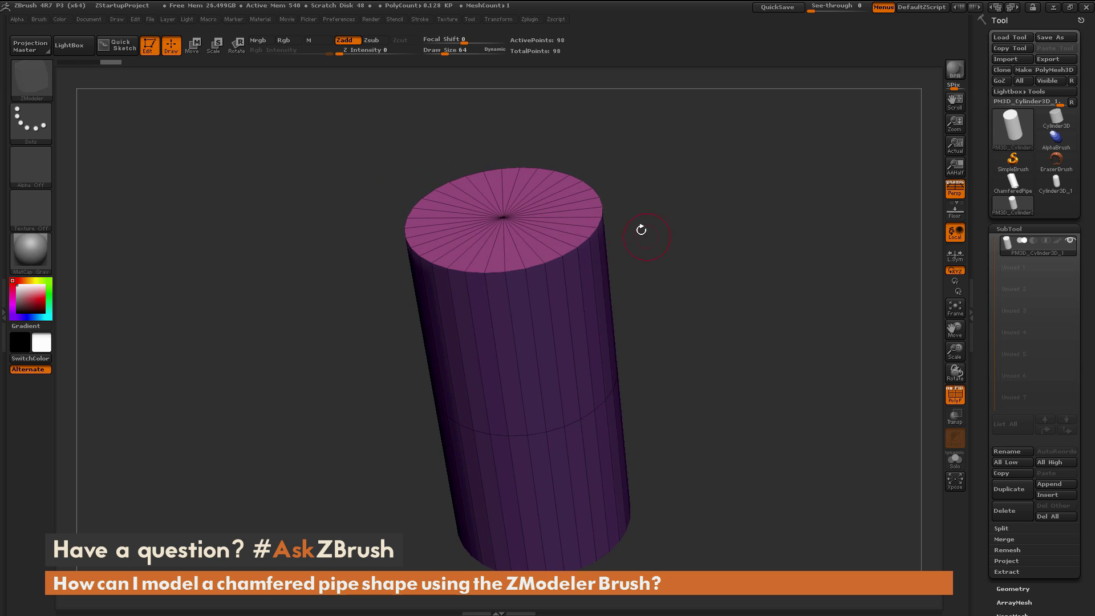
pyautogui.moveTo(691, 313); pyautogui.dragTo(552, 417)
pyautogui.moveTo(676, 215); pyautogui.dragTo(667, 267)
pyautogui.keyDown('alt'); pyautogui.moveTo(681, 305); pyautogui.dragTo(652, 256); pyautogui.keyUp('alt')
pyautogui.moveTo(637, 166); pyautogui.dragTo(605, 196)
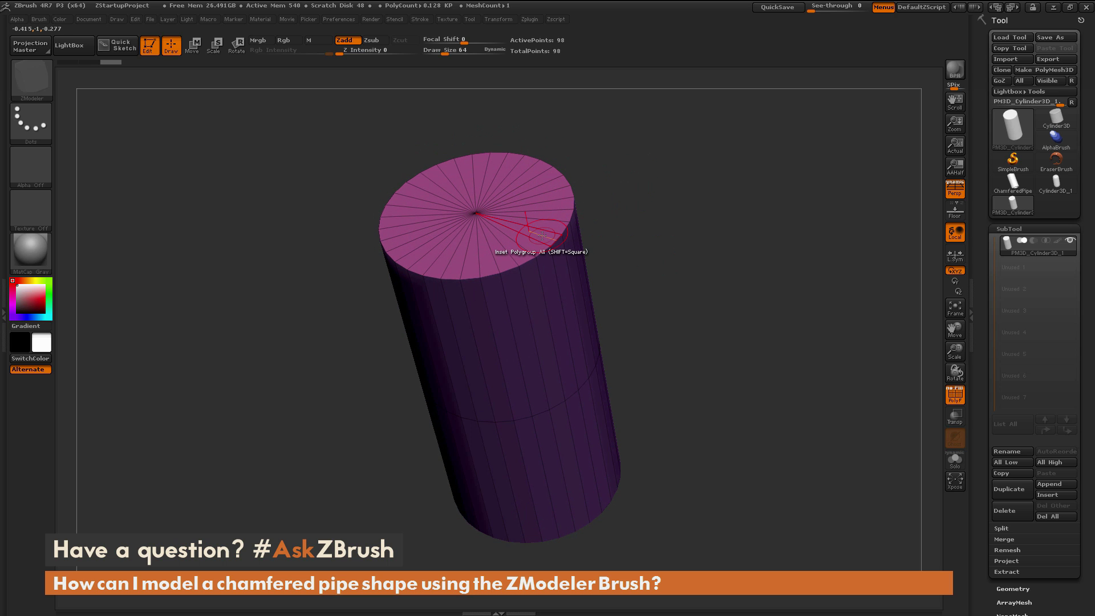
pyautogui.moveTo(541, 233); pyautogui.dragTo(524, 228)
pyautogui.moveTo(529, 235); pyautogui.dragTo(531, 236)
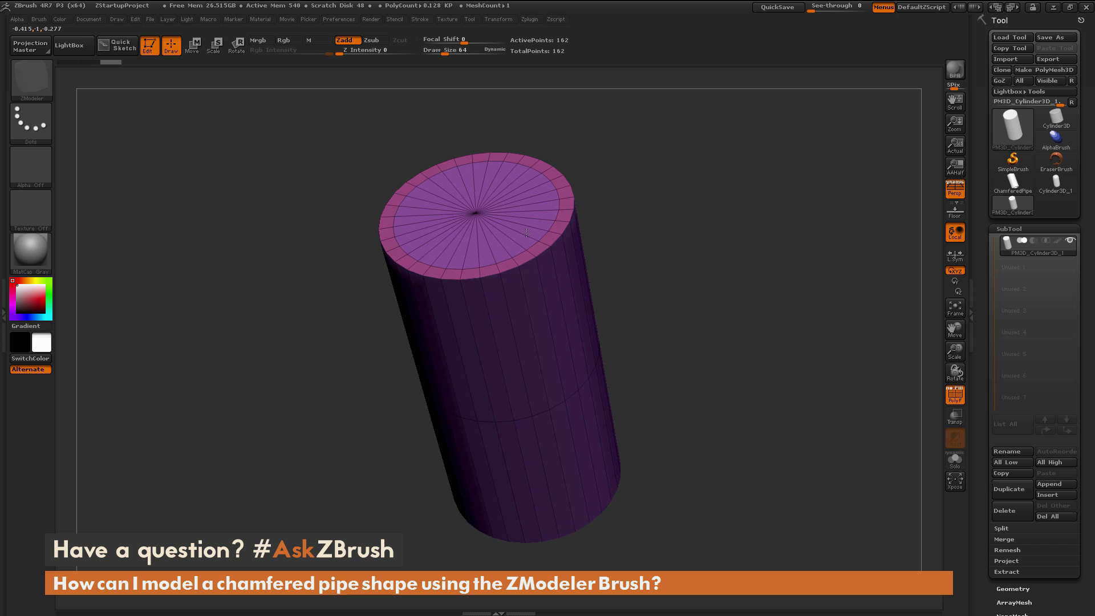
# - Inset a second ring inside the top cap, bringing the mesh to 226 points
pyautogui.moveTo(749, 396); pyautogui.dragTo(721, 303)
pyautogui.moveTo(725, 276); pyautogui.dragTo(688, 284)
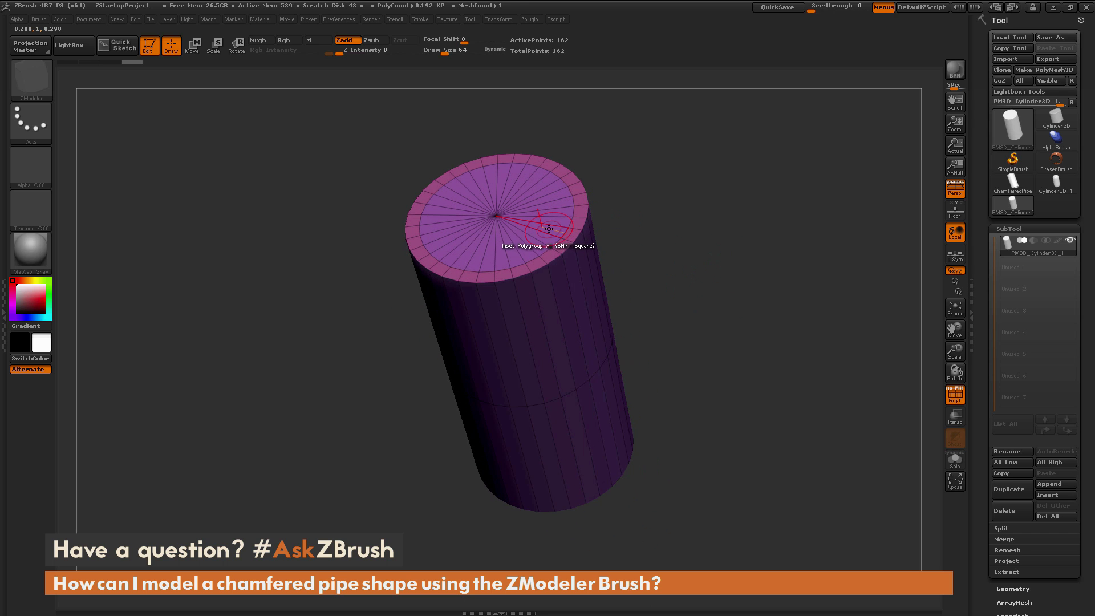
pyautogui.moveTo(552, 229); pyautogui.dragTo(542, 226)
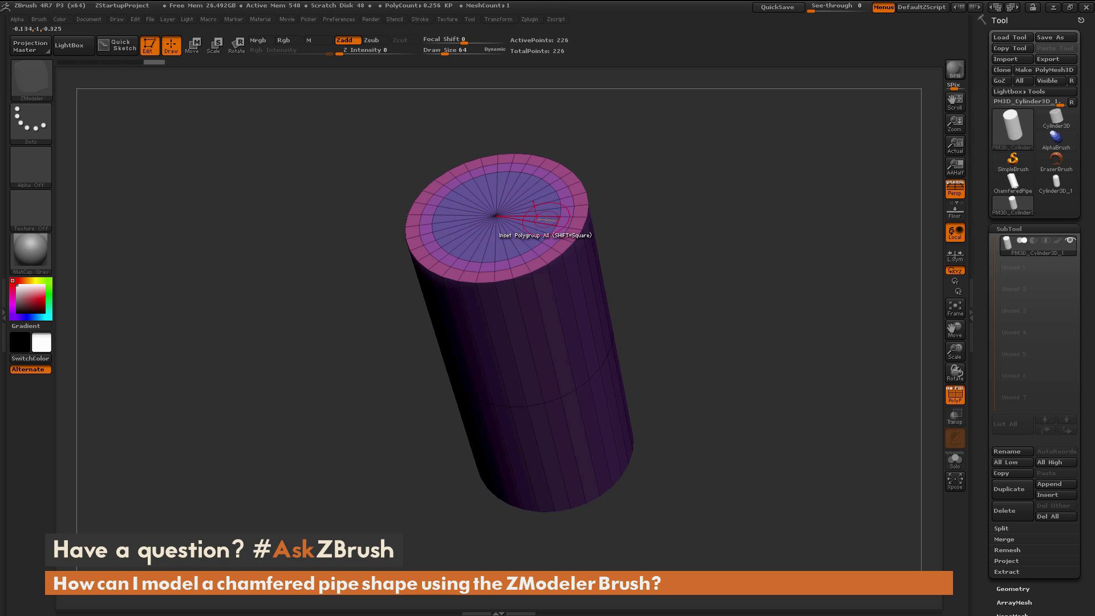
pyautogui.press('space')
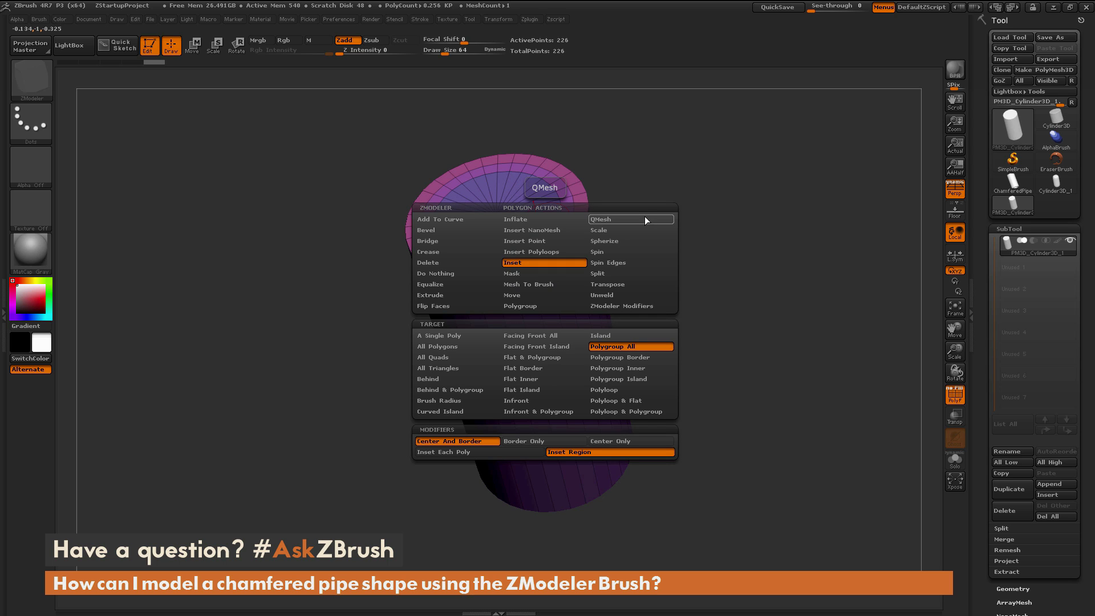
# - With QMesh on Polygroup All, push the inner cap deep into the cylinder to form a bore
pyautogui.click(620, 219)
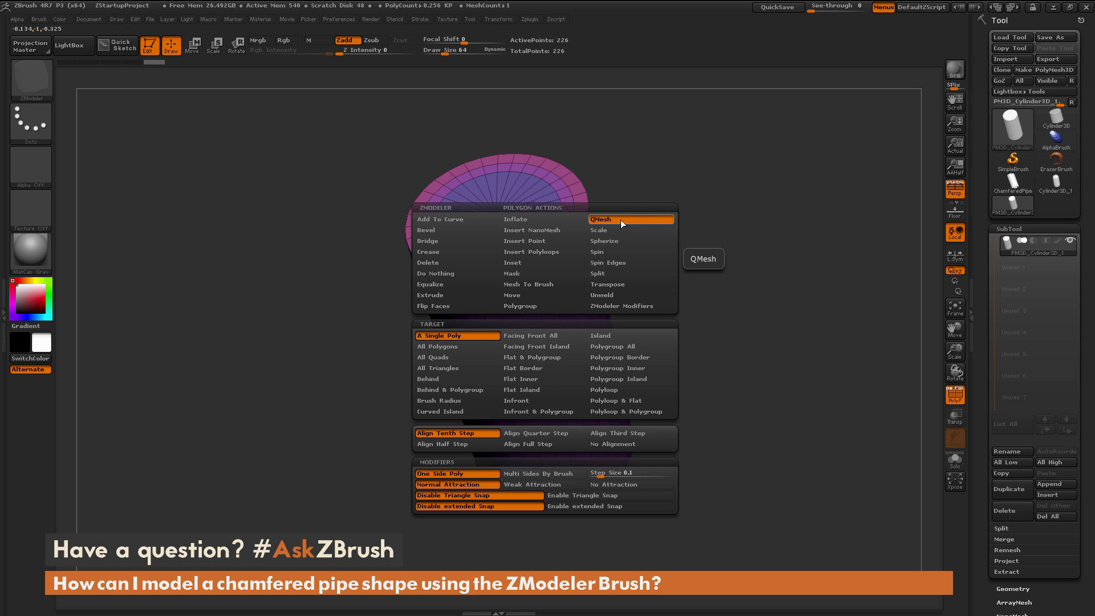
pyautogui.click(630, 348)
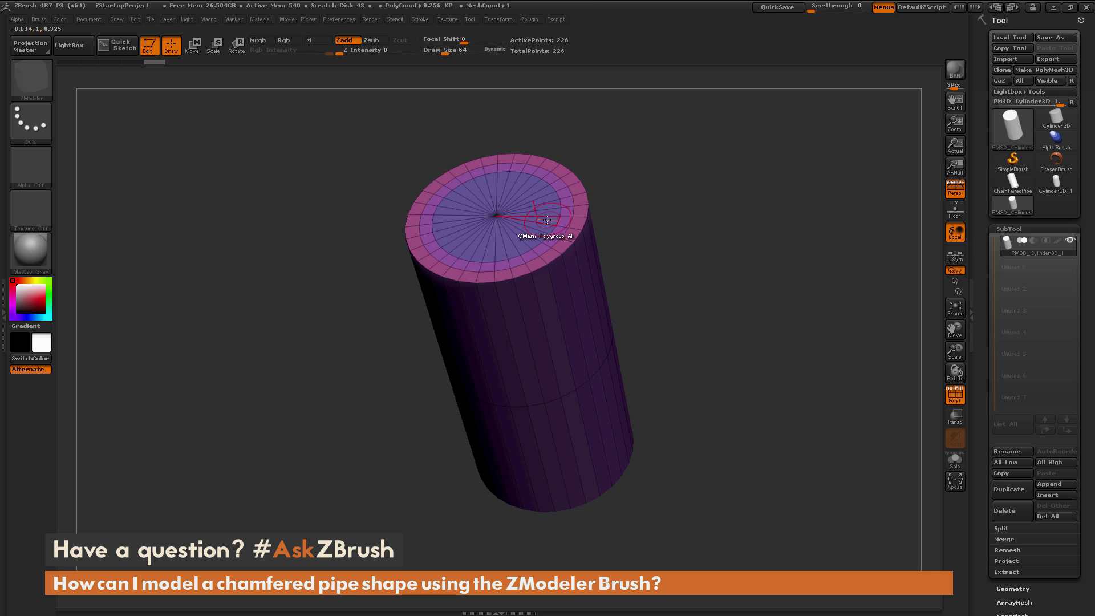
pyautogui.moveTo(547, 219)
pyautogui.mouseDown()
pyautogui.moveTo(546, 197)
pyautogui.moveTo(551, 263)
pyautogui.moveTo(538, 240)
pyautogui.moveTo(536, 183)
pyautogui.moveTo(546, 265)
pyautogui.moveTo(539, 170)
pyautogui.moveTo(542, 219)
pyautogui.mouseUp()
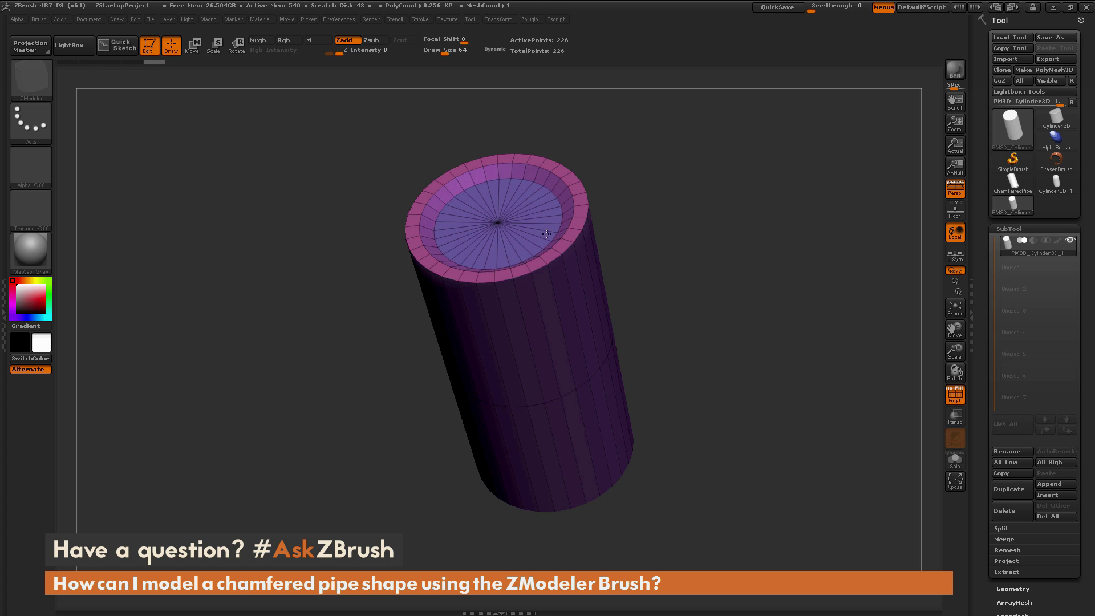
pyautogui.moveTo(622, 246); pyautogui.dragTo(676, 180)
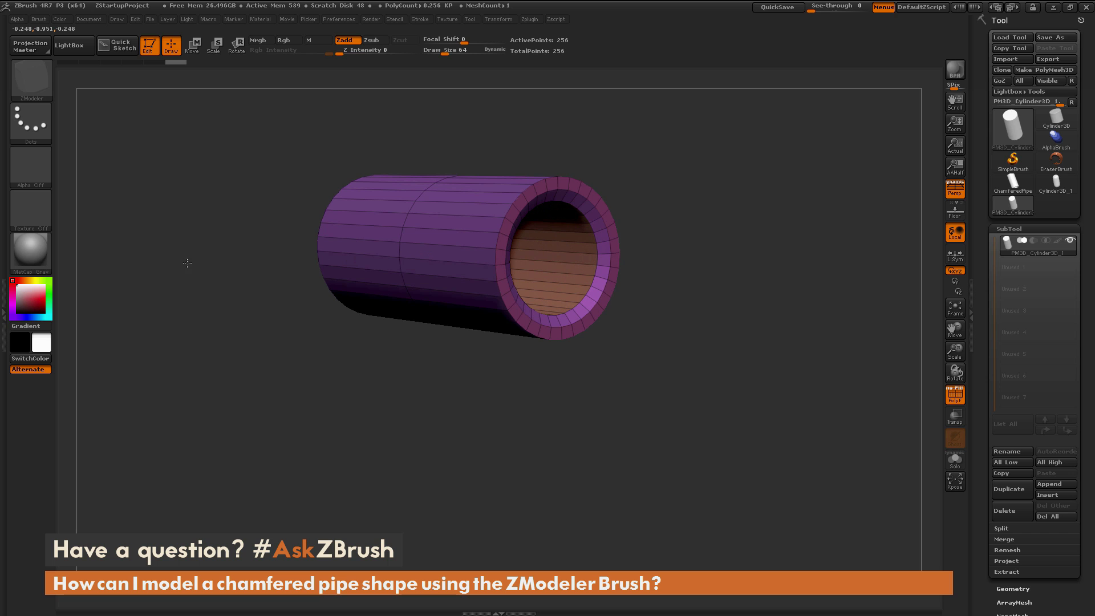
# - Orbit the hollow pipe to inspect its open end and side wall
pyautogui.moveTo(729, 232); pyautogui.dragTo(712, 225)
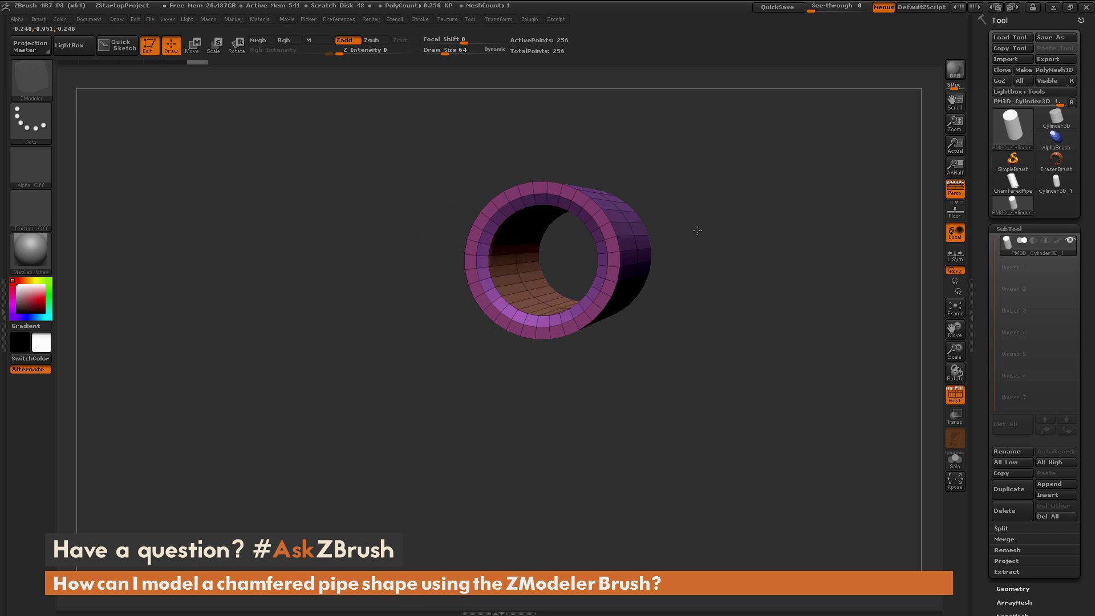
pyautogui.moveTo(715, 231)
pyautogui.mouseDown()
pyautogui.moveTo(798, 231)
pyautogui.moveTo(805, 243)
pyautogui.moveTo(758, 244)
pyautogui.moveTo(729, 213)
pyautogui.moveTo(741, 234)
pyautogui.moveTo(758, 222)
pyautogui.moveTo(724, 254)
pyautogui.moveTo(738, 216)
pyautogui.moveTo(740, 239)
pyautogui.moveTo(732, 230)
pyautogui.moveTo(720, 251)
pyautogui.moveTo(734, 237)
pyautogui.moveTo(723, 225)
pyautogui.mouseUp()
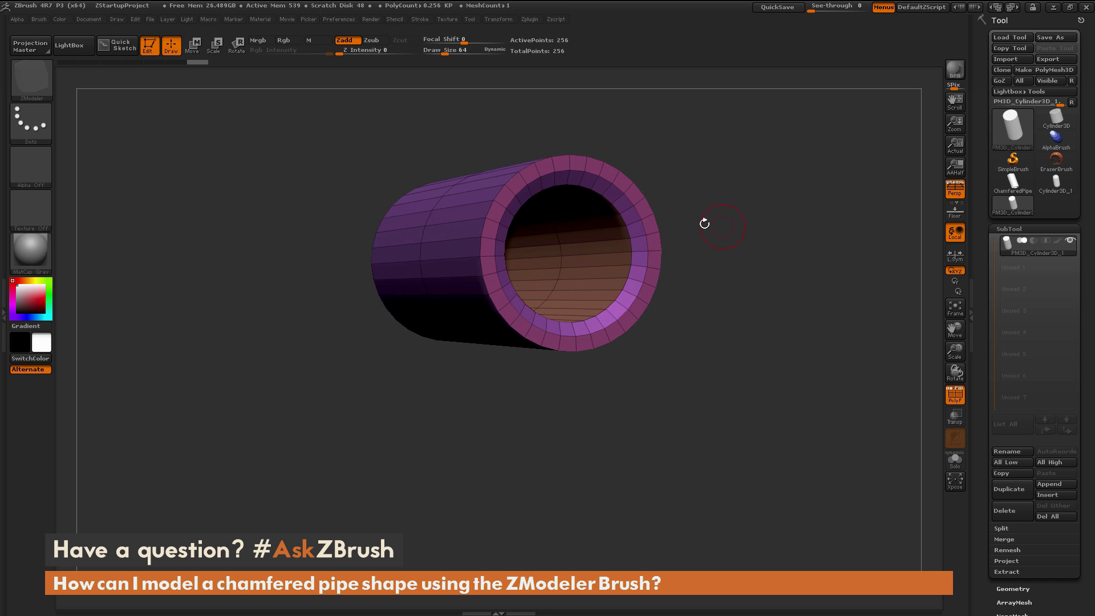
pyautogui.moveTo(701, 187); pyautogui.dragTo(723, 179)
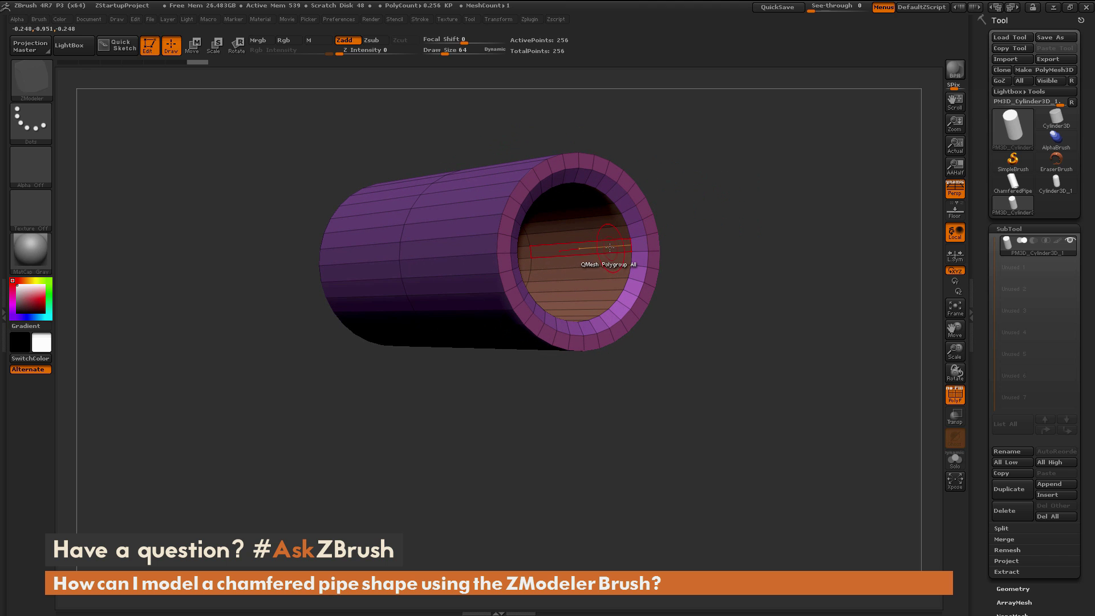
# - Keep QMesh on Polygroup All and extend the bore's inner wall through the pipe
pyautogui.press('space')
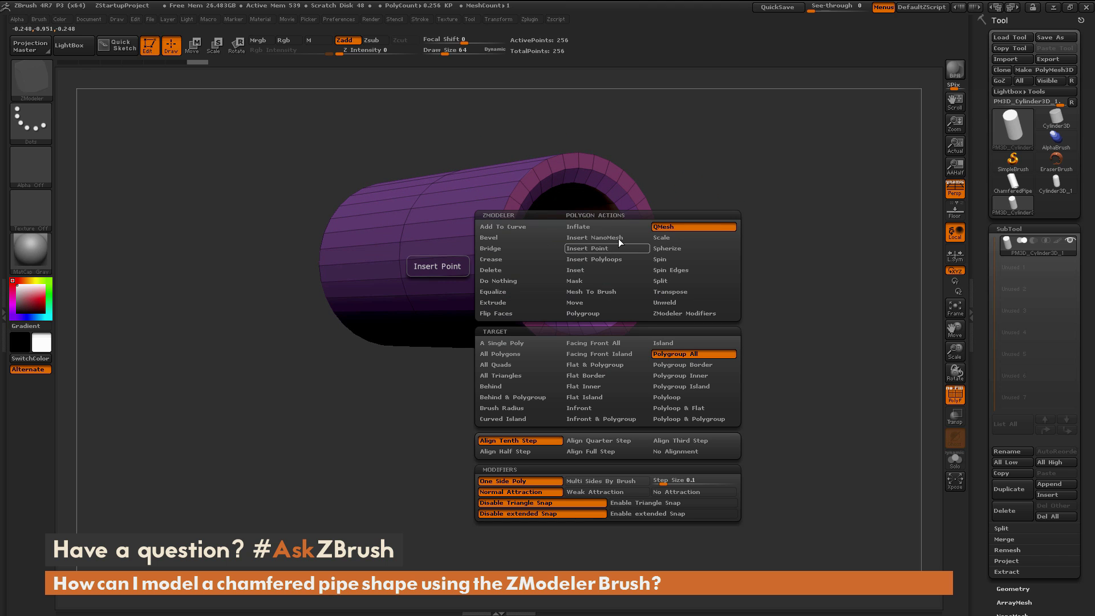
pyautogui.click(683, 353)
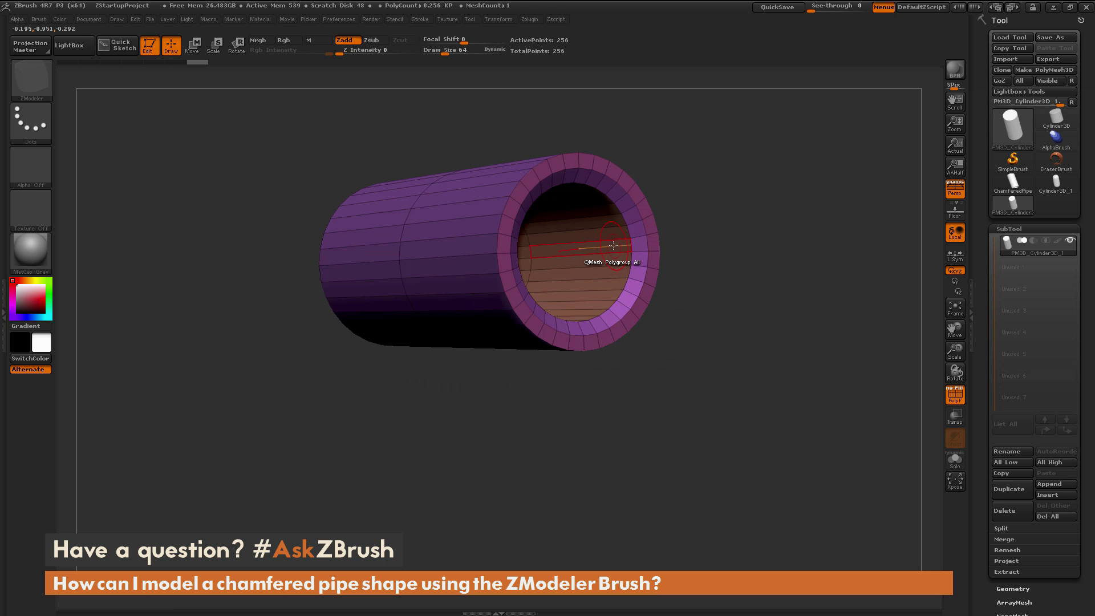
pyautogui.moveTo(612, 246)
pyautogui.mouseDown()
pyautogui.moveTo(593, 253)
pyautogui.moveTo(625, 240)
pyautogui.mouseUp()
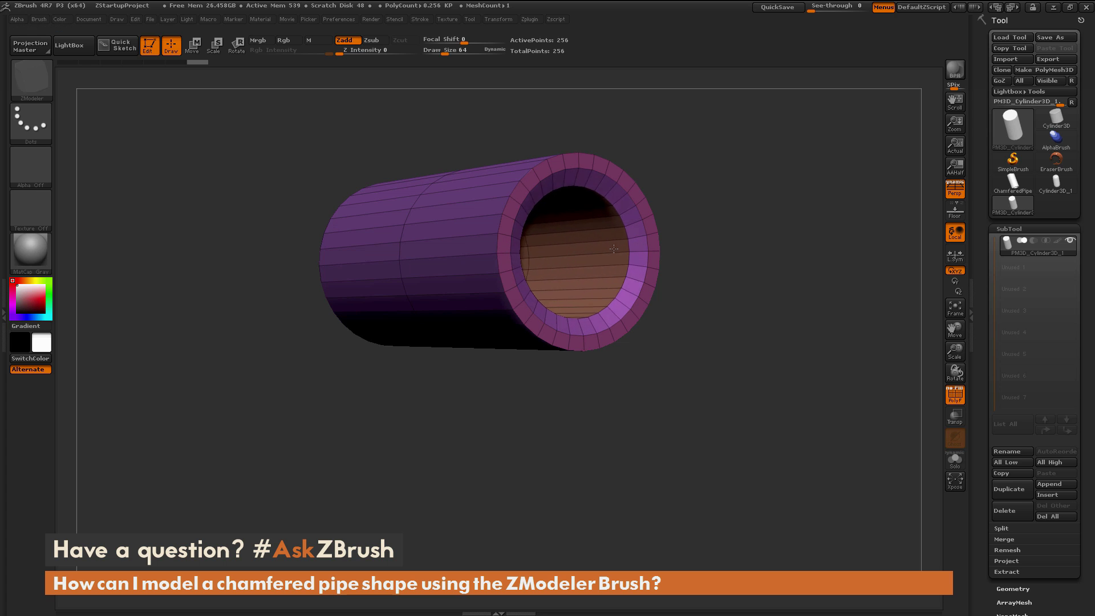
pyautogui.moveTo(772, 224); pyautogui.dragTo(752, 237)
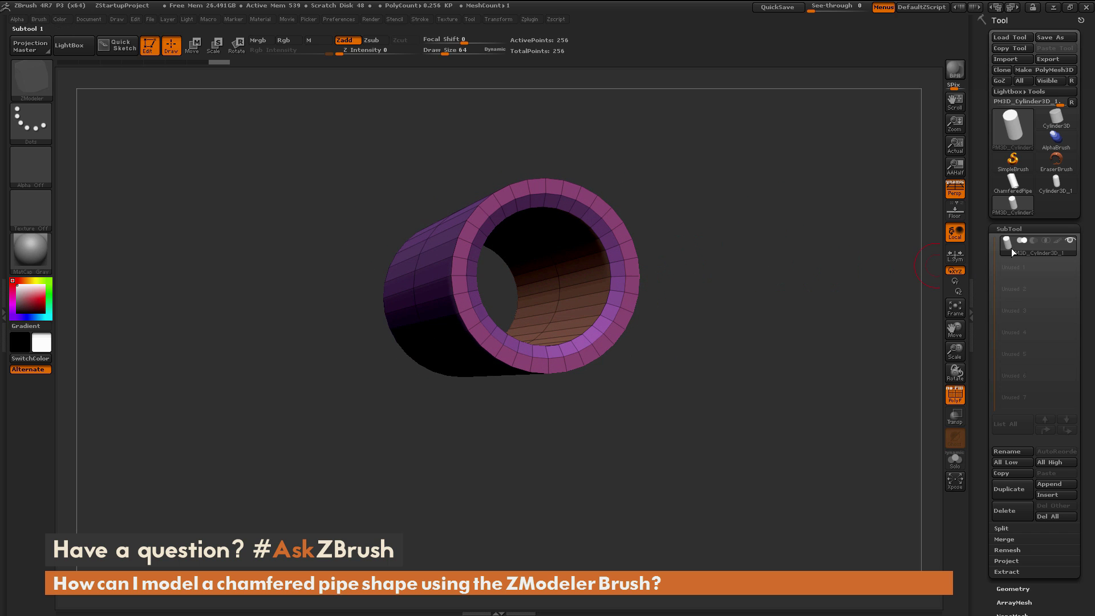
# - Crease the pipe's edges at a CTolerance of 161 degrees and inspect the creased rims
pyautogui.moveTo(979, 319); pyautogui.dragTo(980, 37)
pyautogui.click(1013, 308)
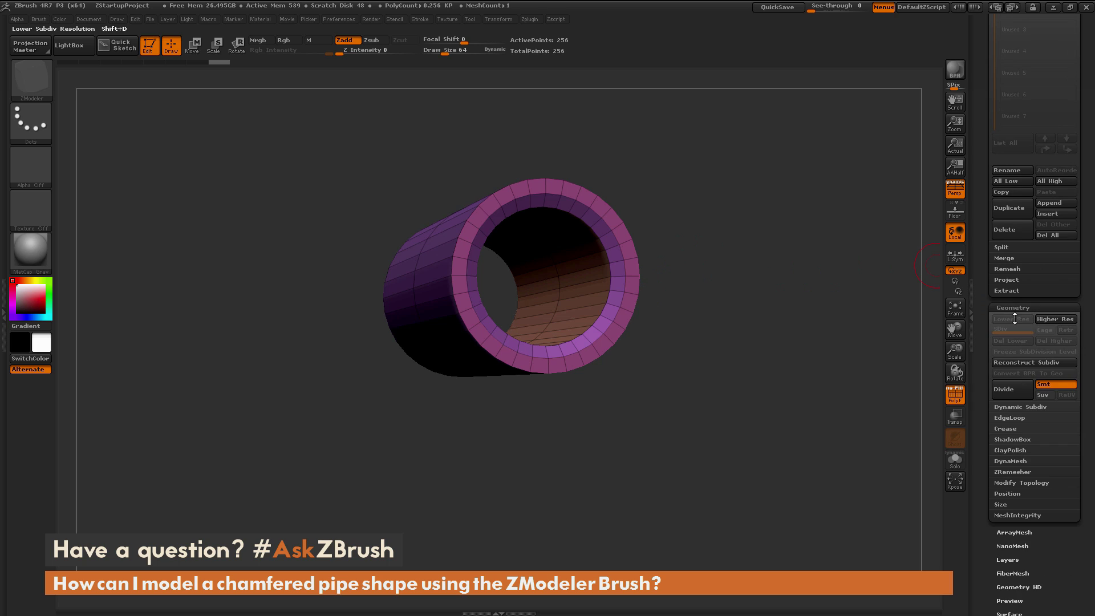
pyautogui.scroll(-5, 1004, 296)
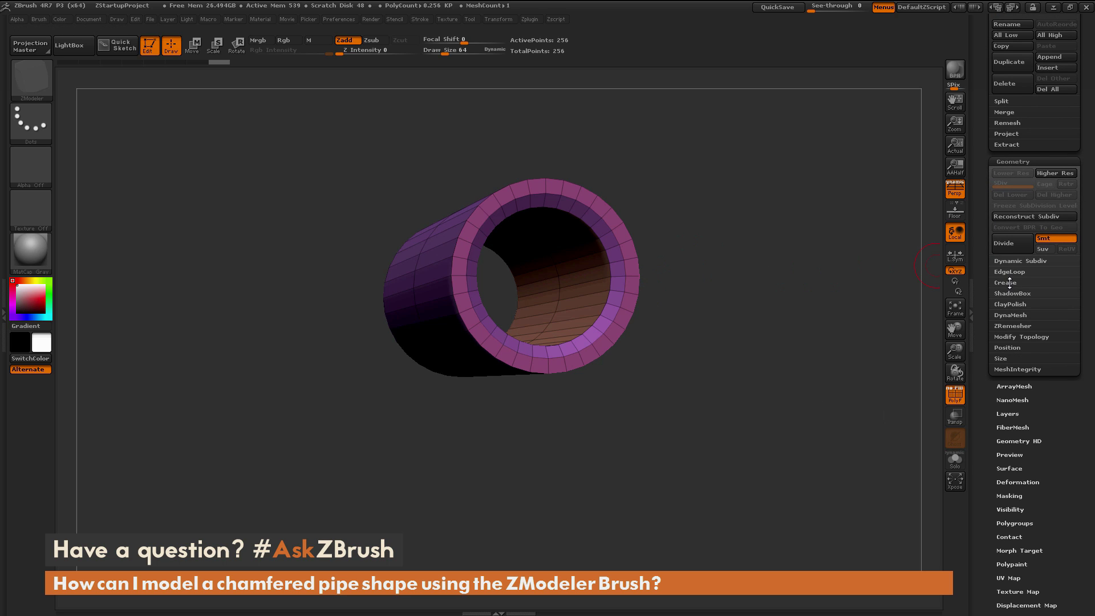
pyautogui.click(1011, 283)
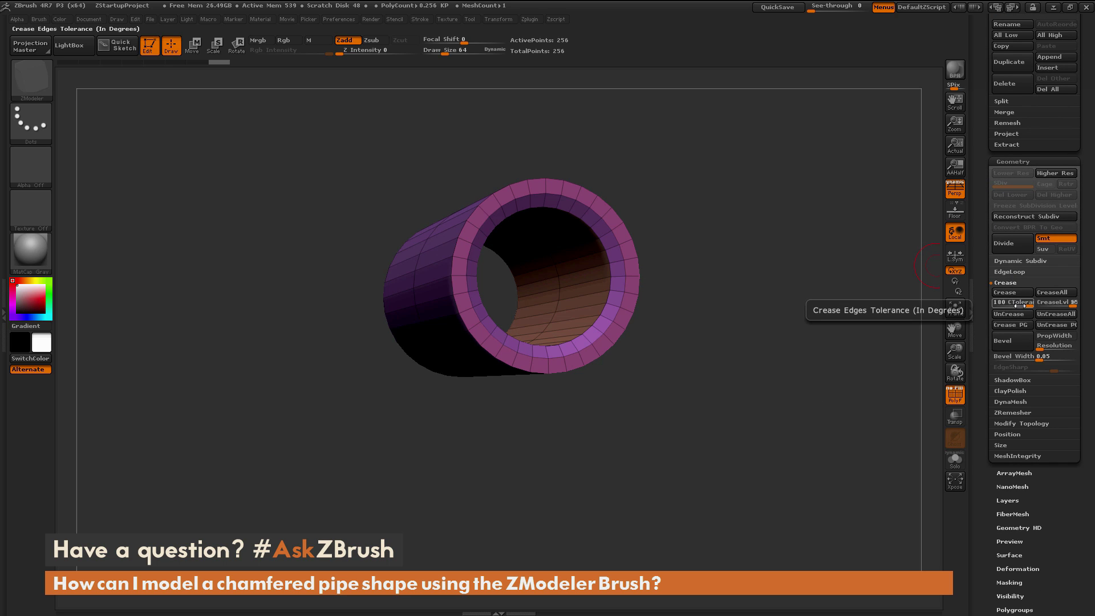
pyautogui.moveTo(1026, 302); pyautogui.dragTo(1024, 305)
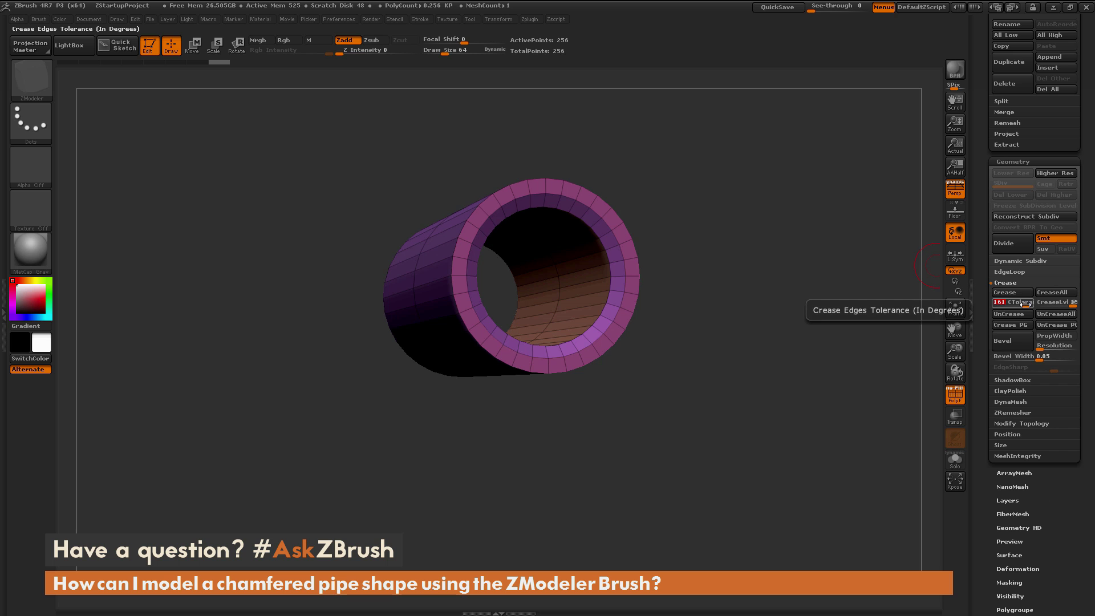
pyautogui.click(1017, 294)
pyautogui.moveTo(714, 311); pyautogui.dragTo(716, 310)
pyautogui.moveTo(724, 251); pyautogui.dragTo(613, 276)
pyautogui.moveTo(726, 279); pyautogui.dragTo(855, 242)
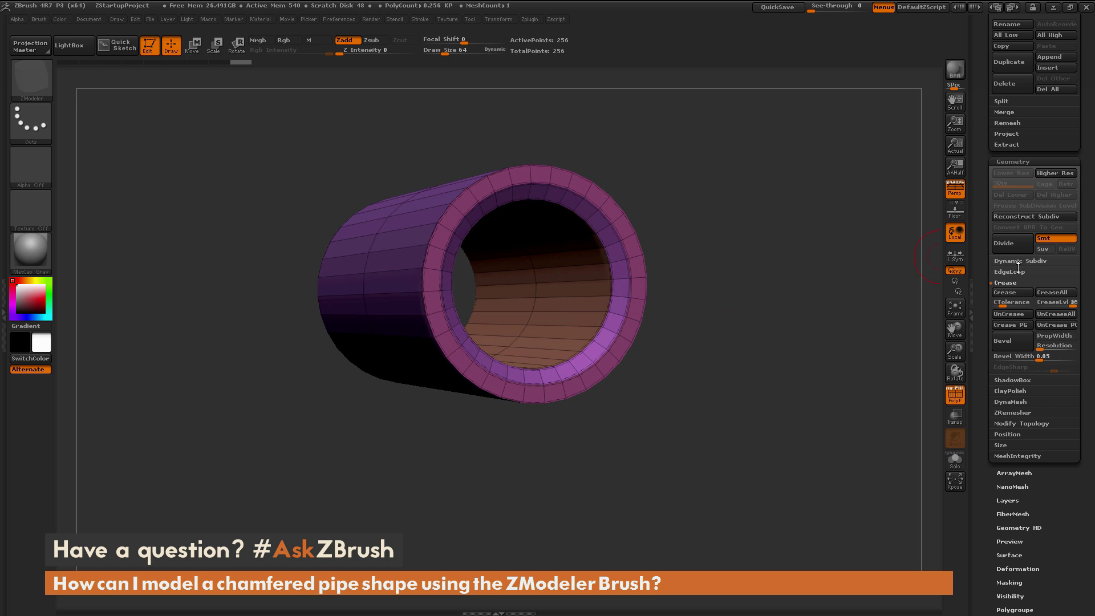
# - Enable Dynamic Subdiv and turn off PolyF to preview the pipe smoothly subdivided
pyautogui.click(1015, 261)
pyautogui.click(1014, 271)
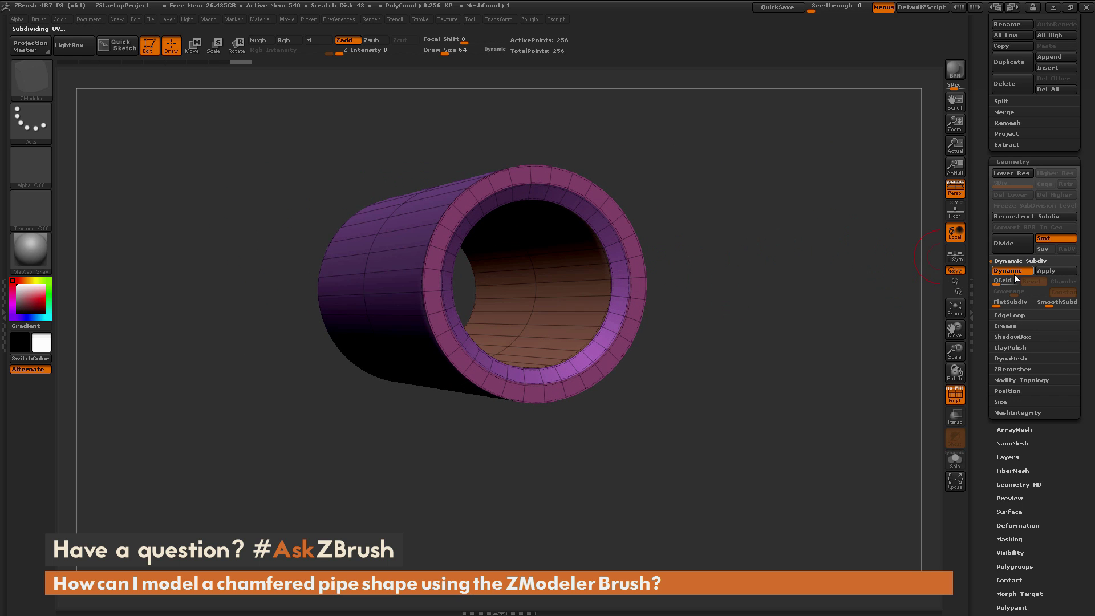
pyautogui.click(954, 393)
pyautogui.moveTo(857, 387); pyautogui.dragTo(836, 342)
# - Turn PolyF back on and orbit to inspect the pipe's wireframe and separately grouped rims
pyautogui.moveTo(979, 252); pyautogui.dragTo(1011, 157)
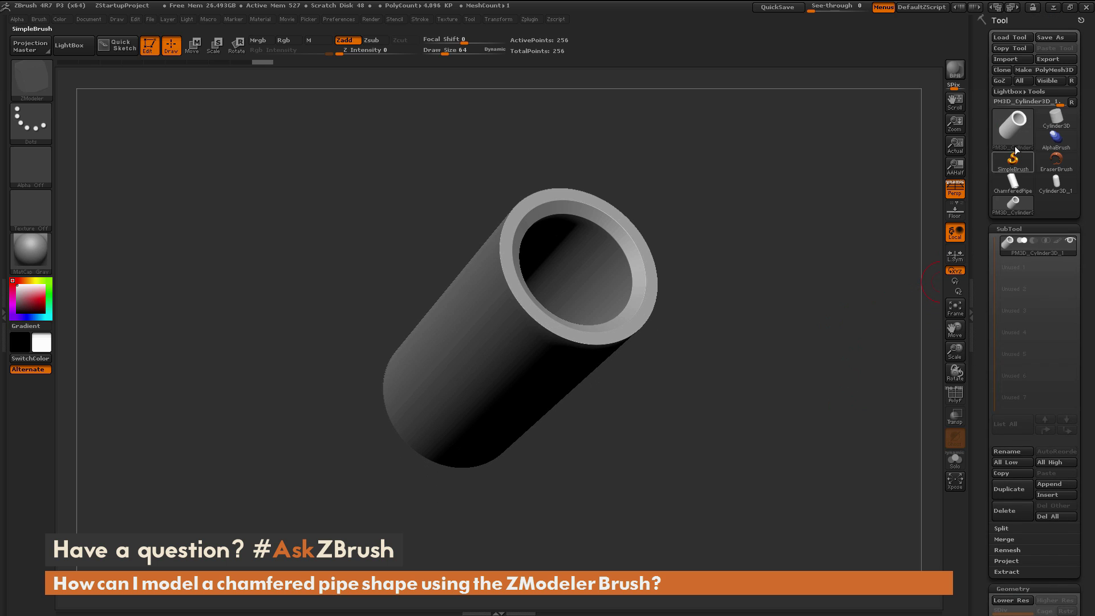
pyautogui.moveTo(843, 330); pyautogui.dragTo(864, 331)
pyautogui.click(955, 394)
pyautogui.moveTo(851, 370); pyautogui.dragTo(864, 370)
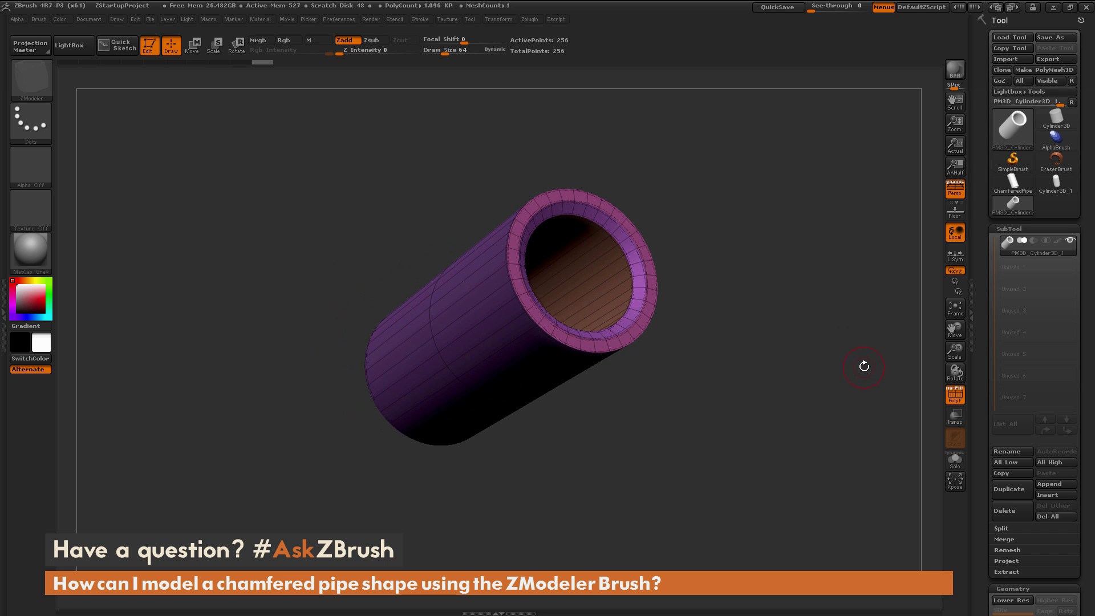